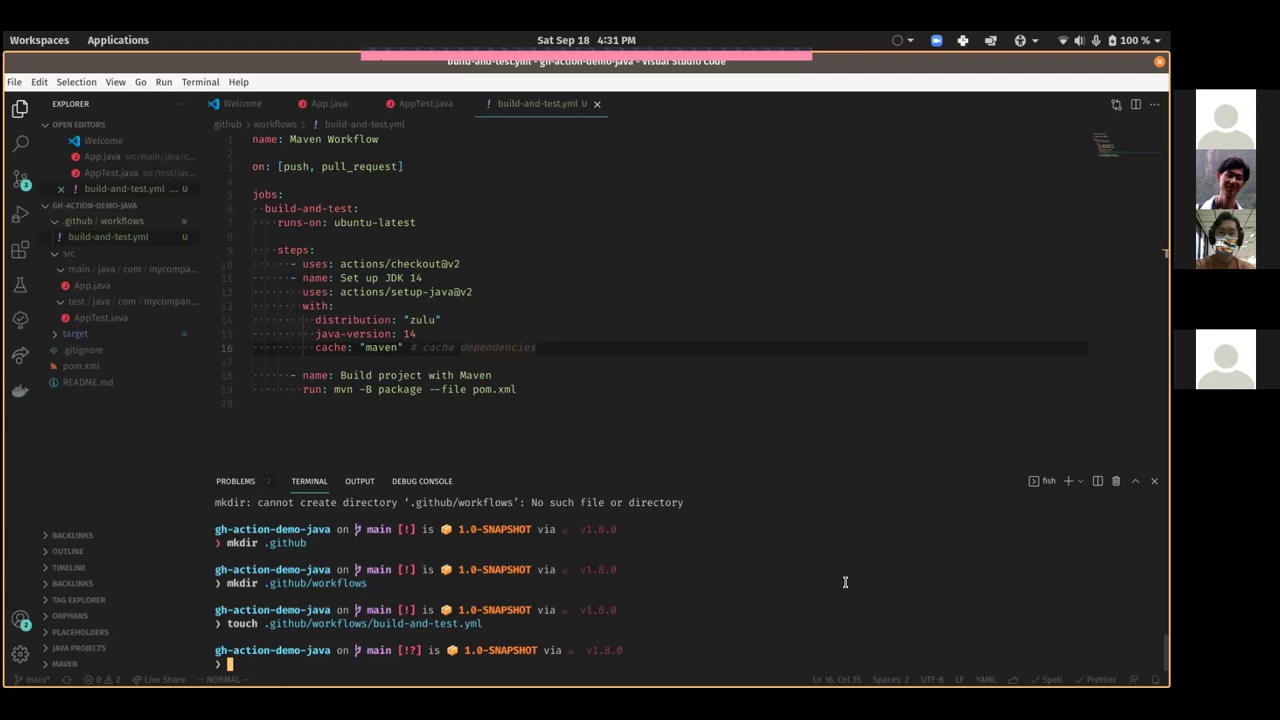
- Clear the terminal, stage all project changes and start a Git commit without an inline message
key("ctrl+l")
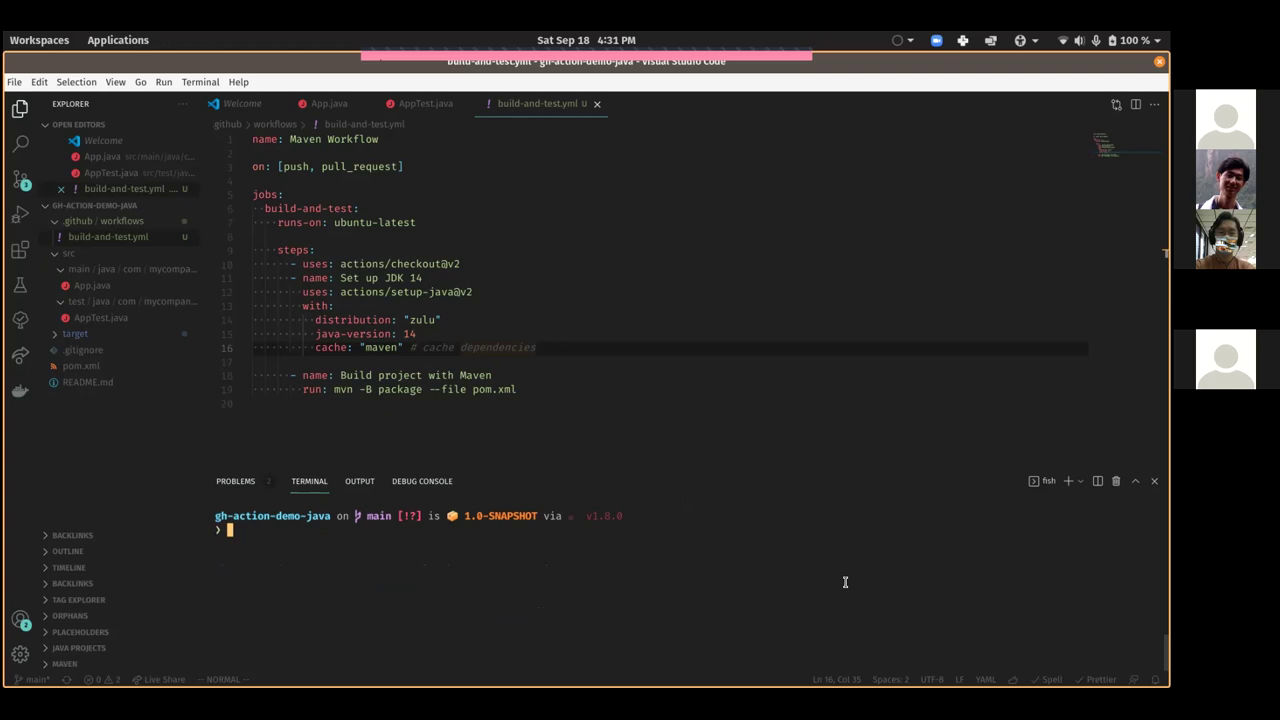
type("git add .")
key("Return")
type("git push")
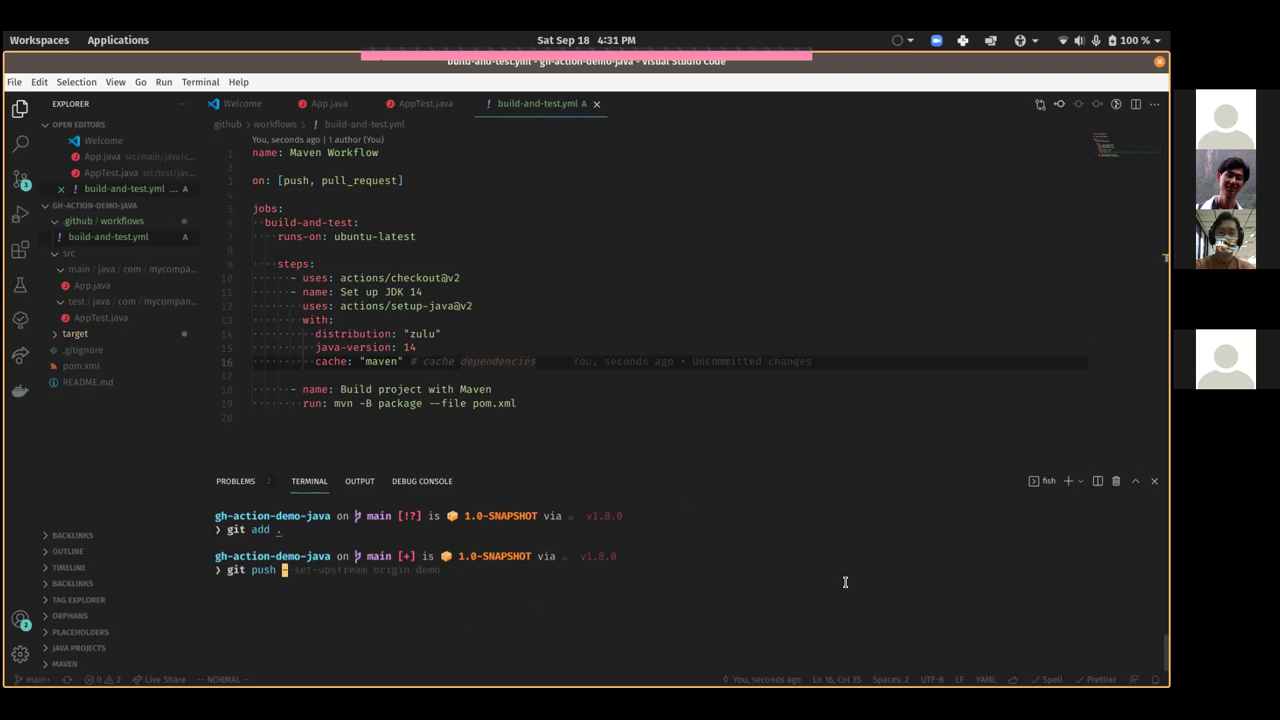
key("BackSpace")
key("BackSpace")
key("BackSpace")
key("BackSpace")
key("BackSpace")
type("commit")
key("Return")
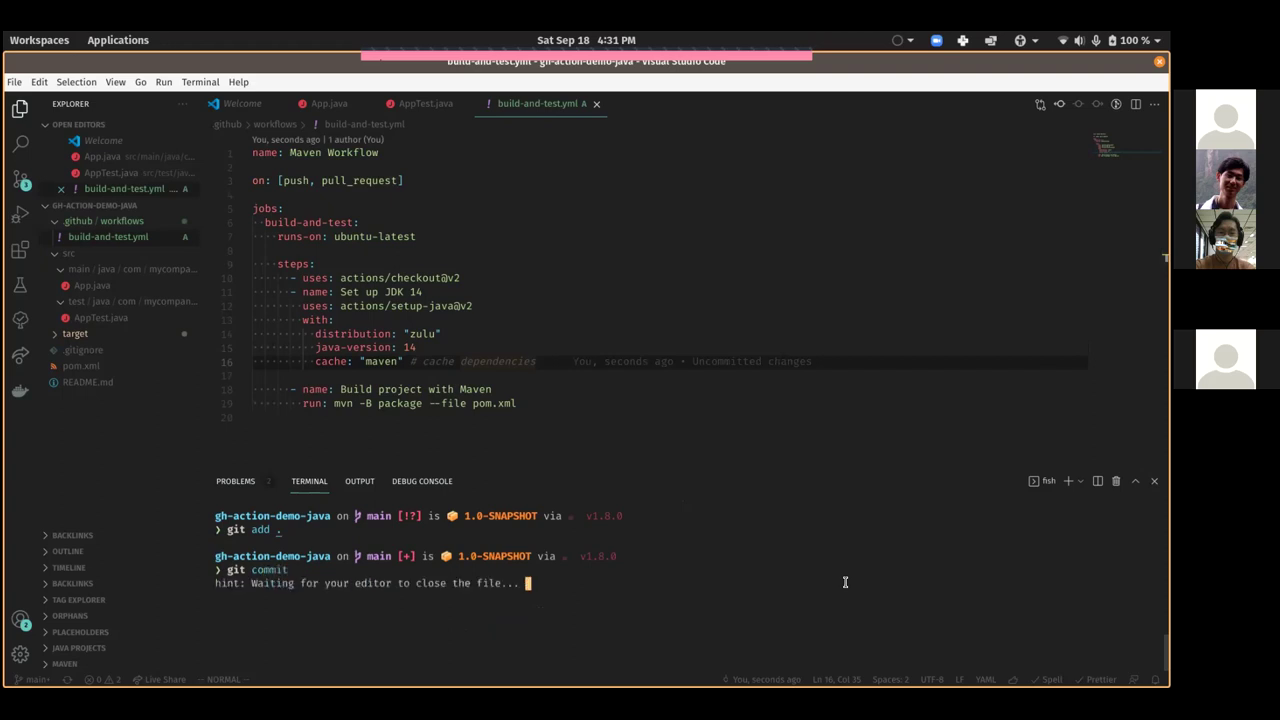
- Save the commit with the message "Add github workflows" and push it to the remote repository
type("Add ")
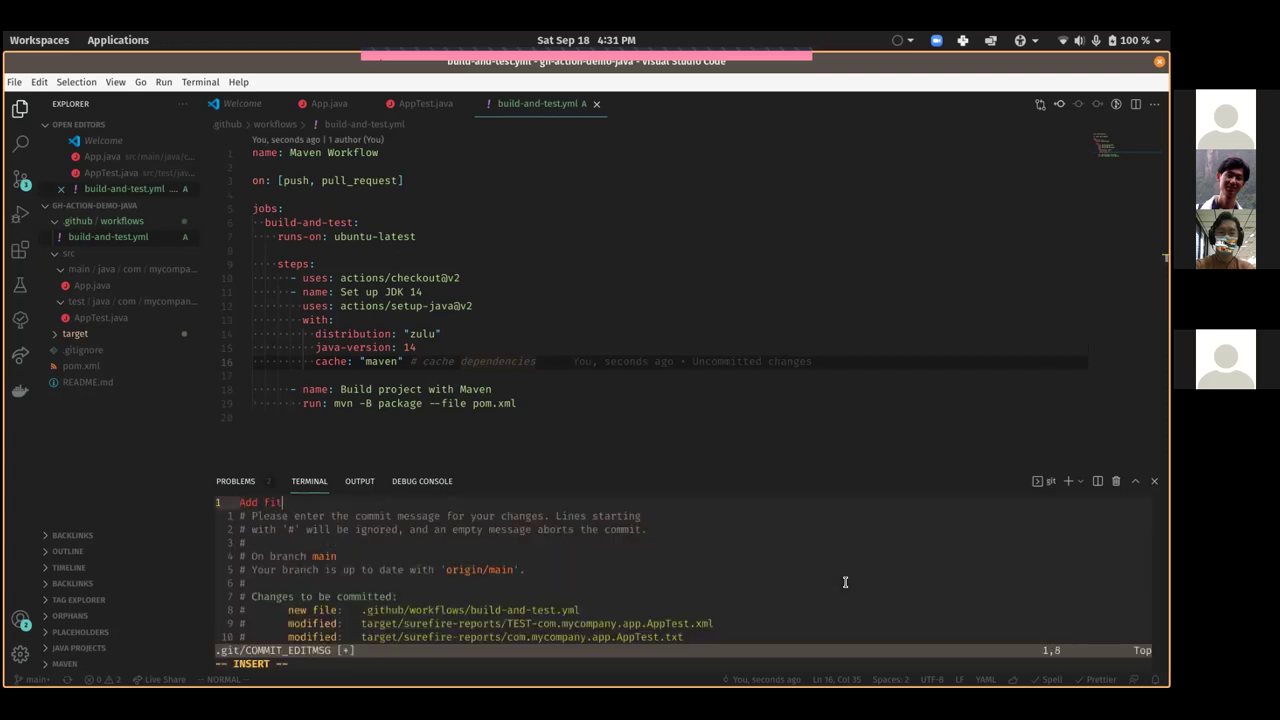
type("github workflows")
key("Escape")
type(":wq")
key("Return")
type("git push")
key("Return")
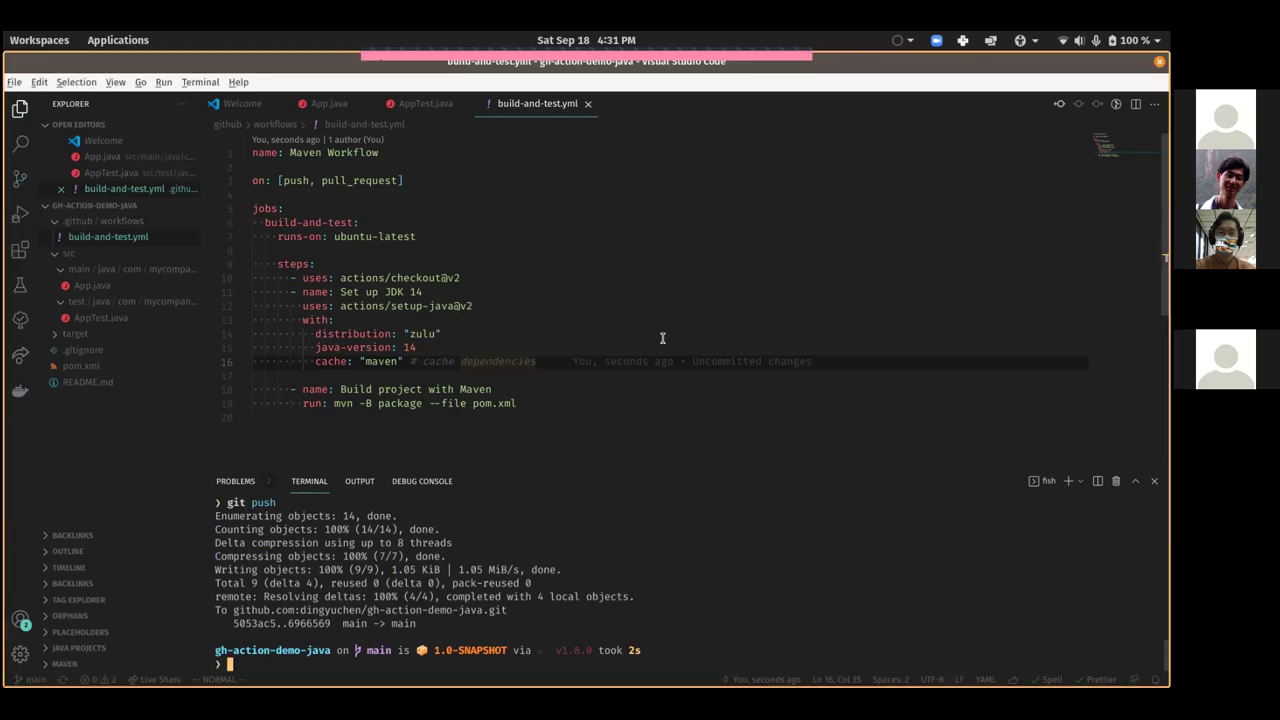
- Switch to the browser, refresh the gh-action-demo-java repository on GitHub and open the details of the latest commit's Maven Workflow check
key("alt+Tab")
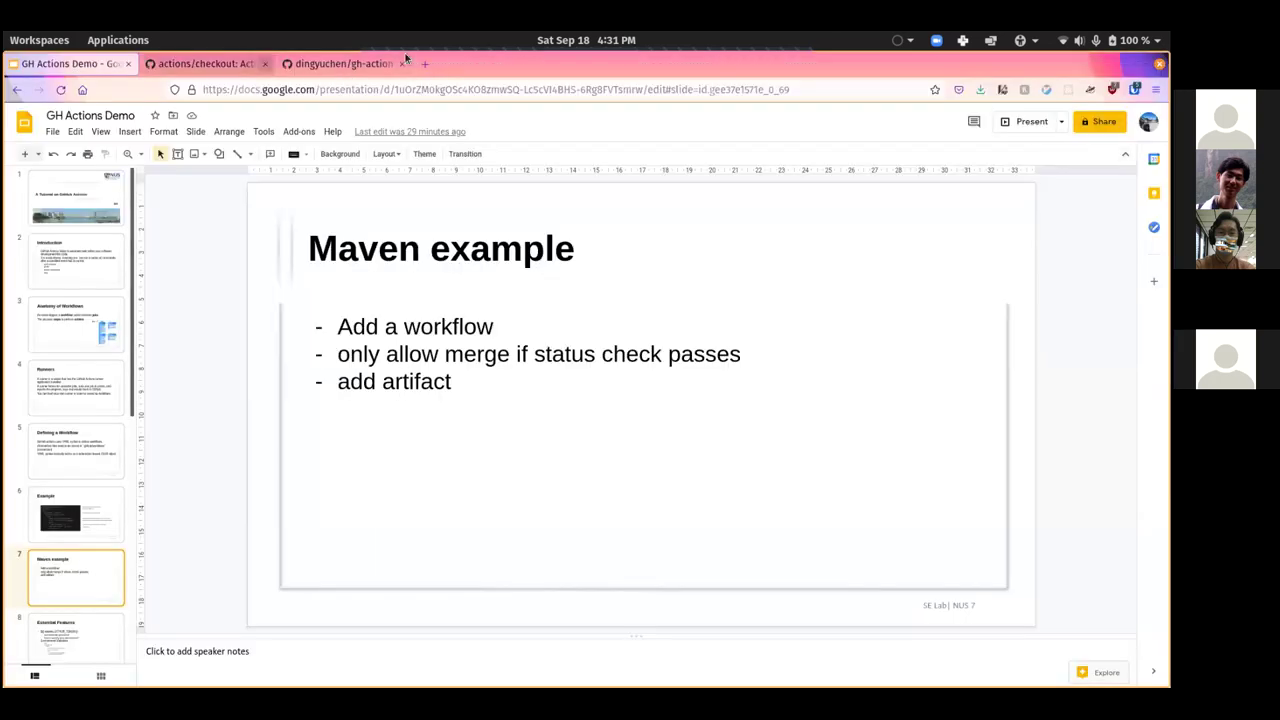
left_click(427, 64)
left_click(345, 63)
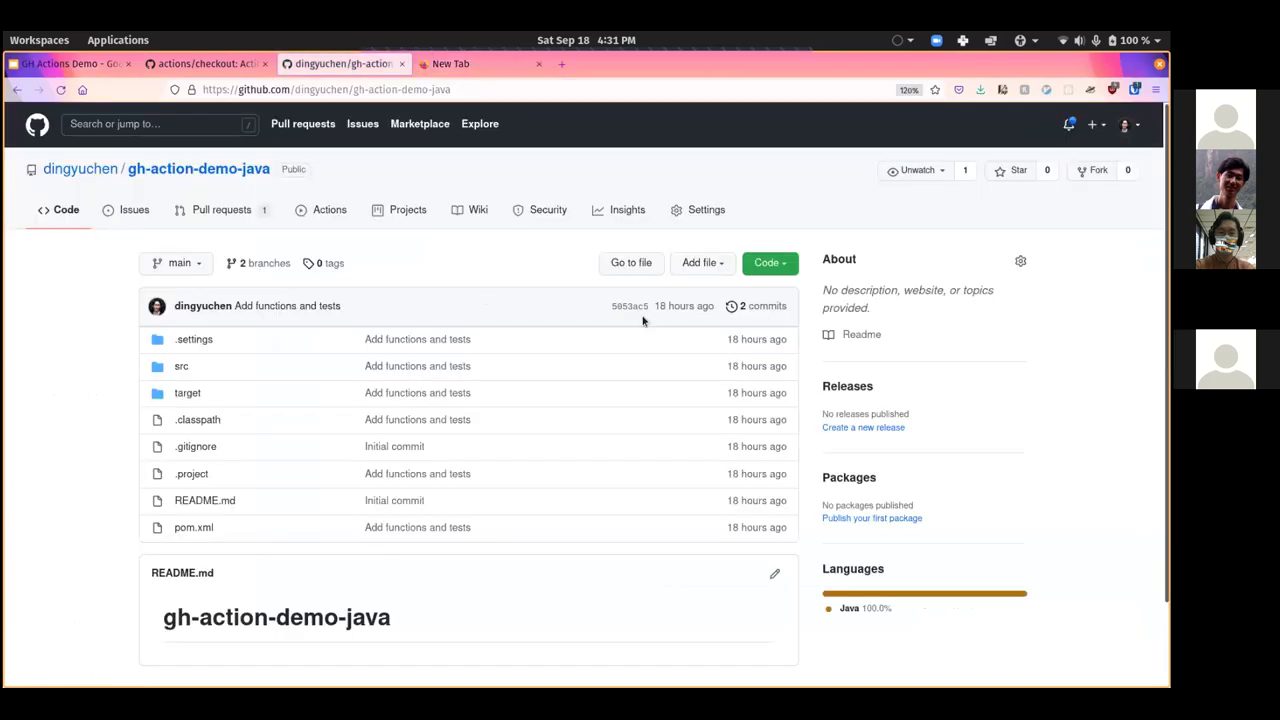
key("ctrl+r")
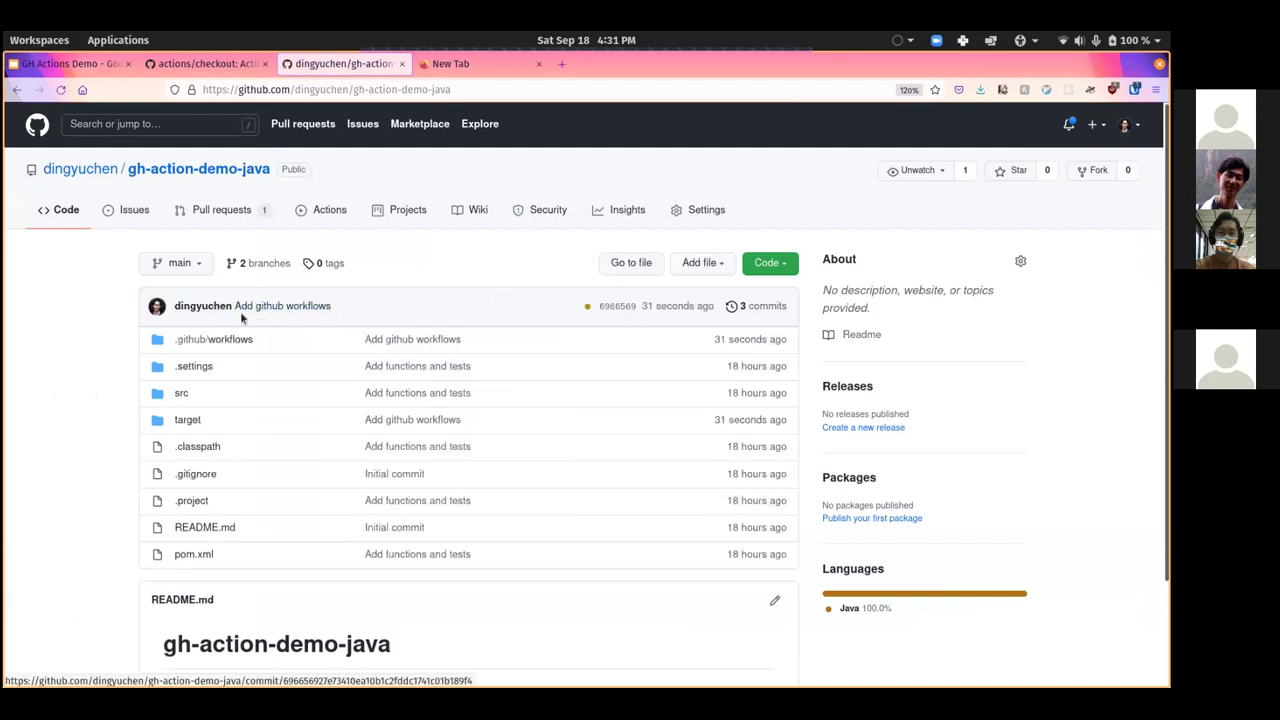
left_click(588, 308)
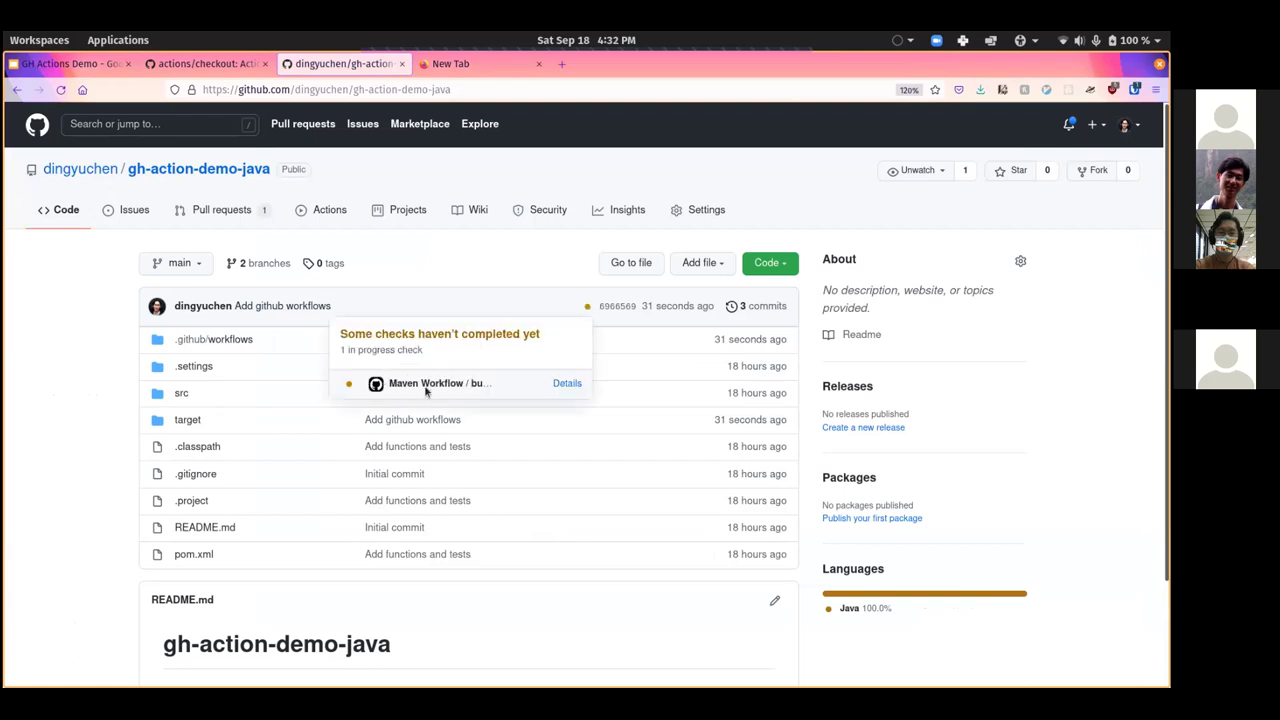
left_click(566, 386)
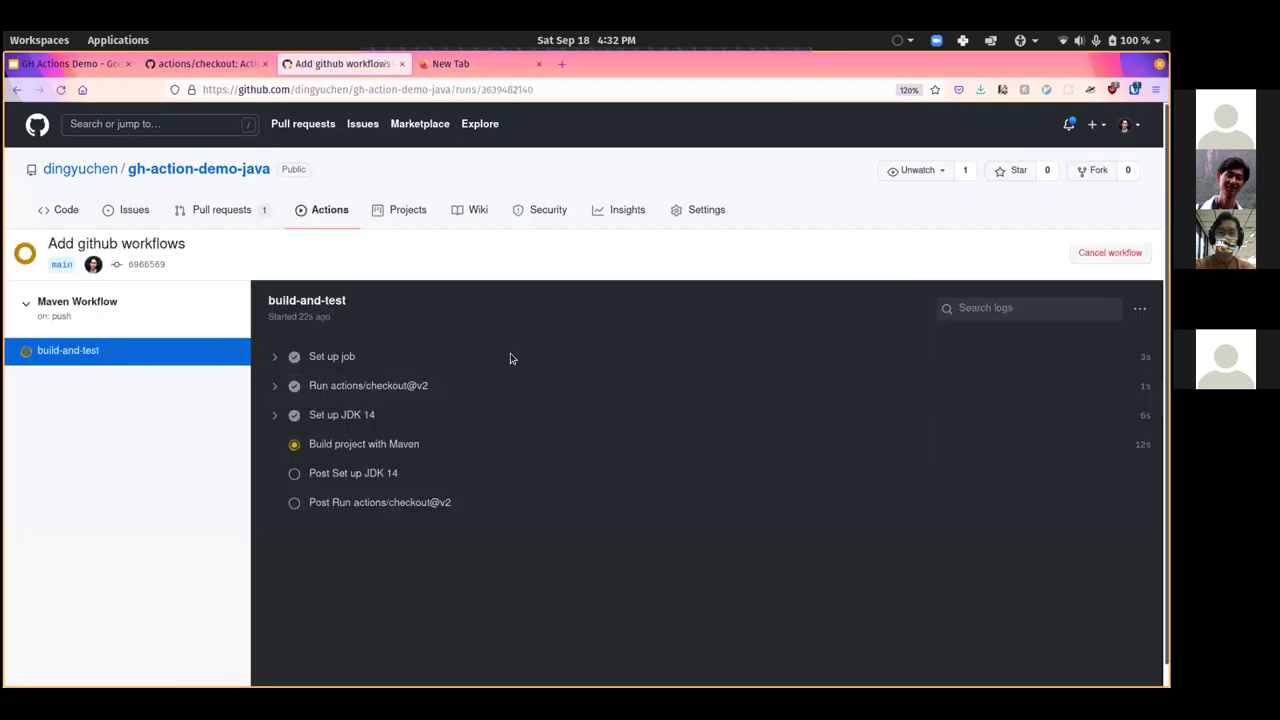
- Examine the Set up JDK 14 log in the build-and-test job and collapse the expanded log sections
scroll(463, 277, "down", 1)
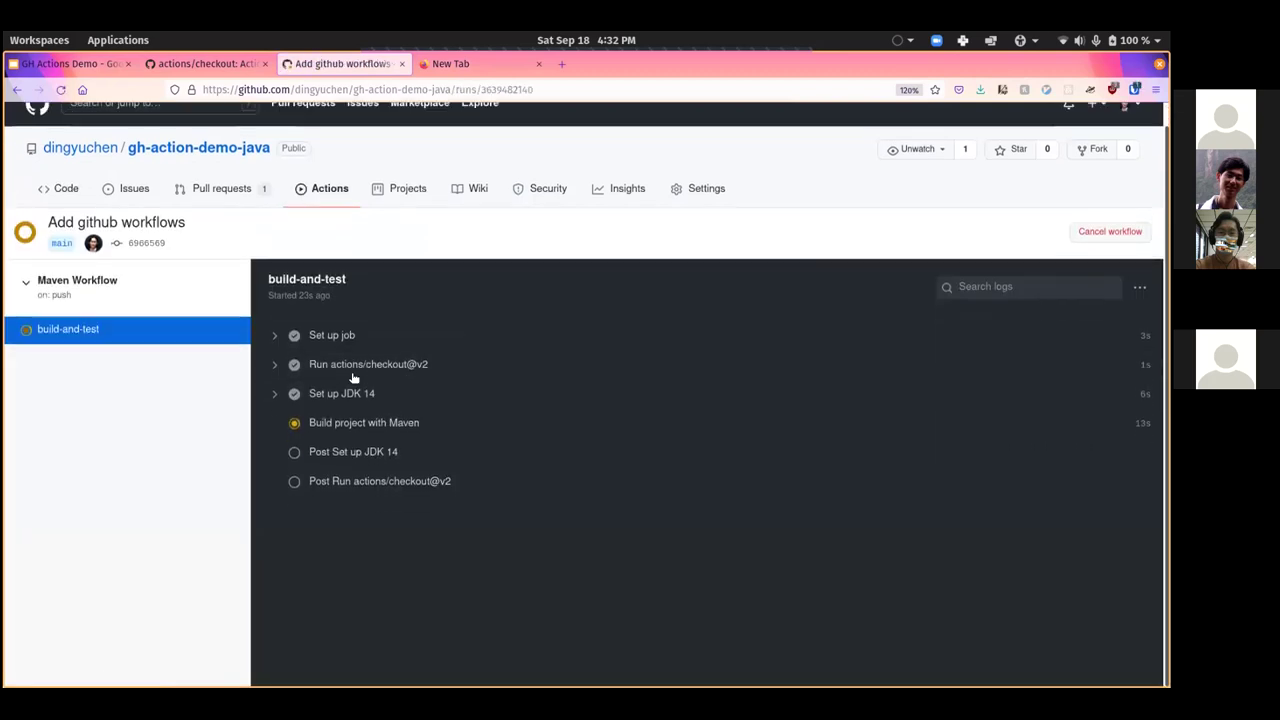
left_click(277, 394)
scroll(274, 337, "down", 5)
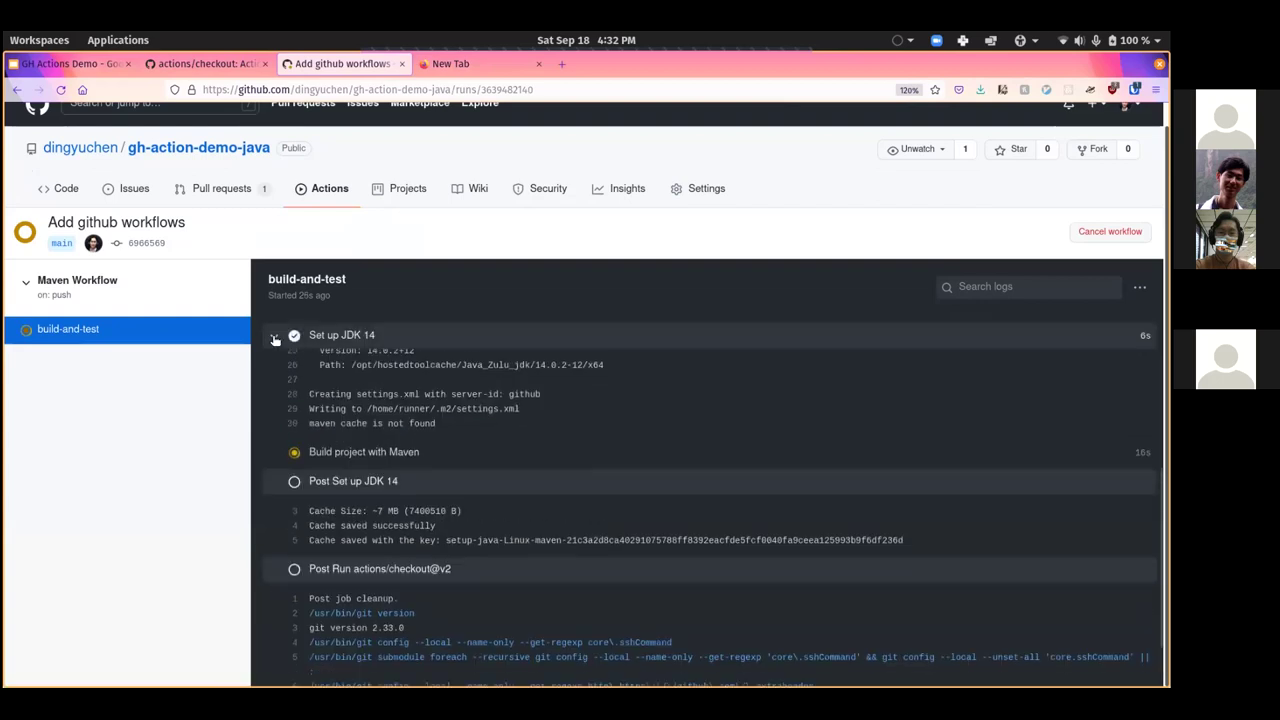
left_click(274, 337)
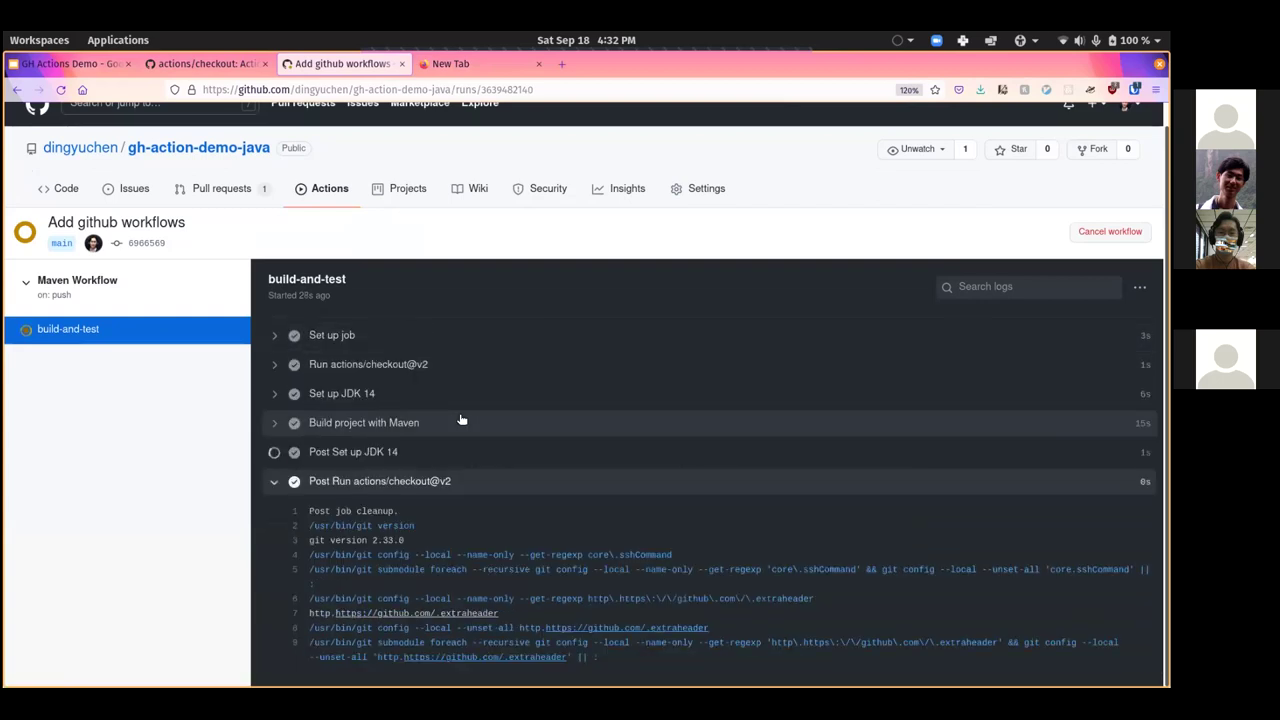
left_click(460, 488)
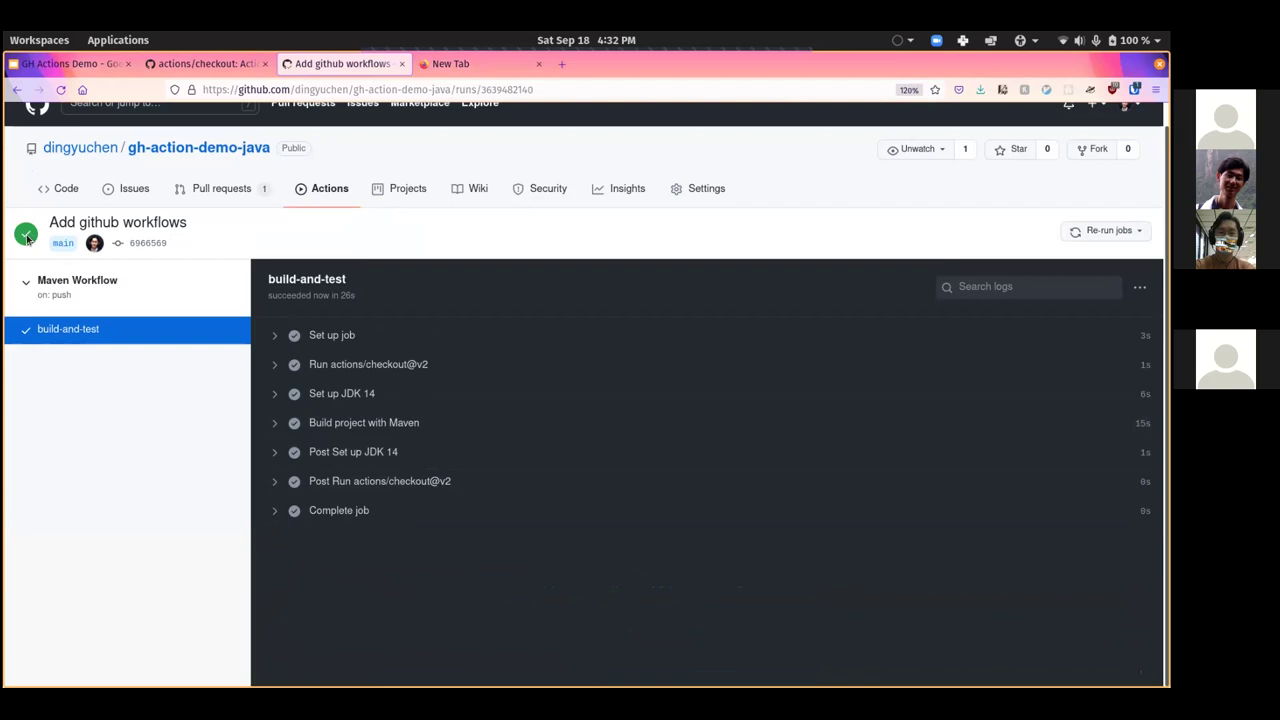
- Open the "Add a build job" pull request and review its commits, check status and merge section
left_click(218, 190)
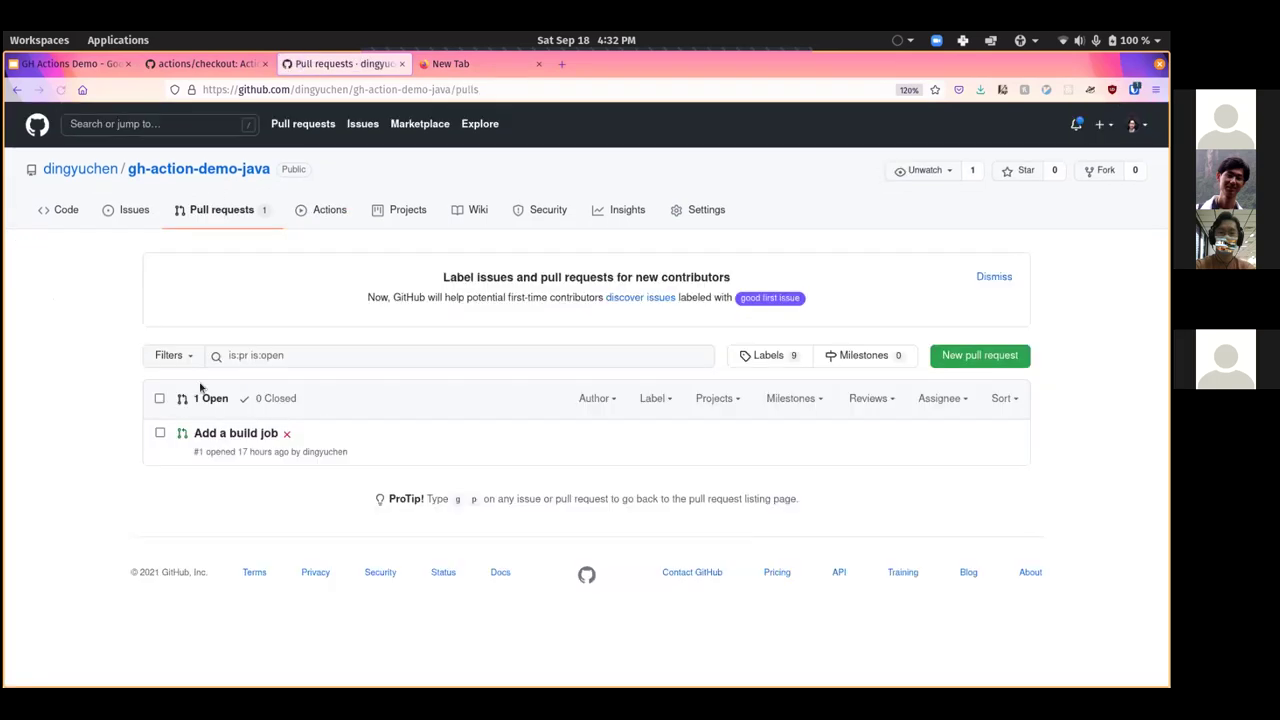
left_click(259, 435)
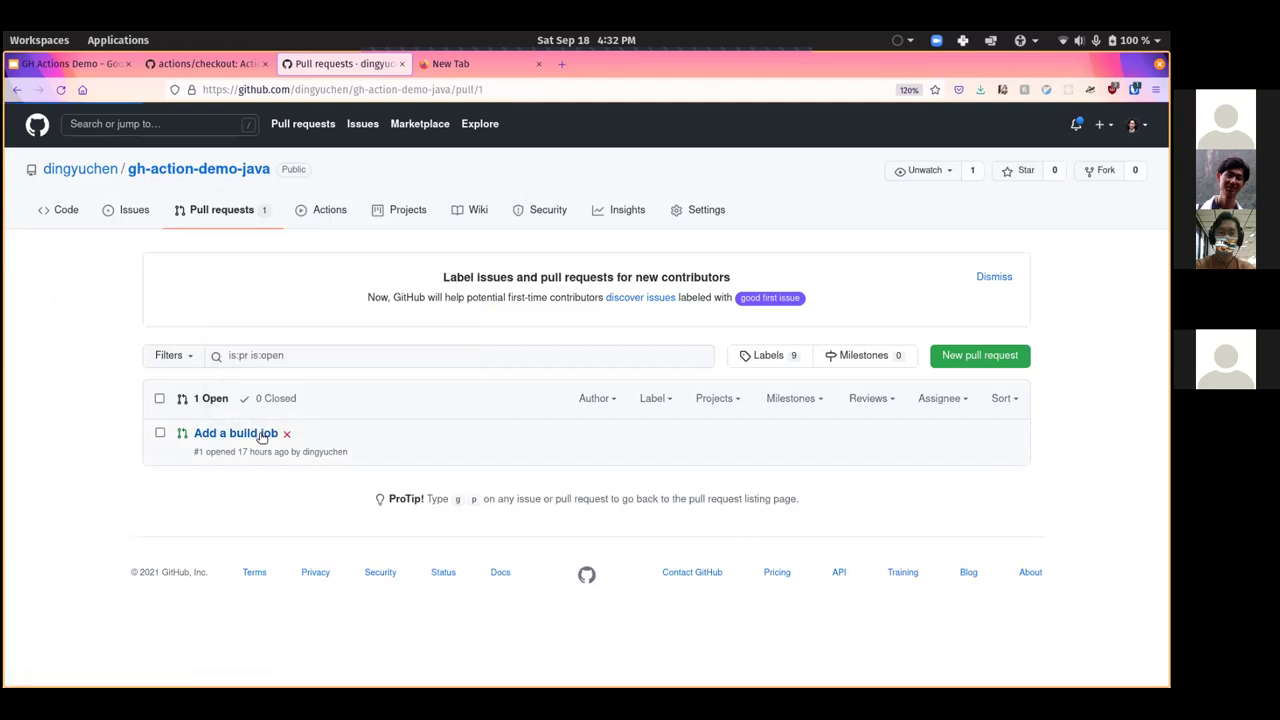
scroll(138, 421, "down", 10)
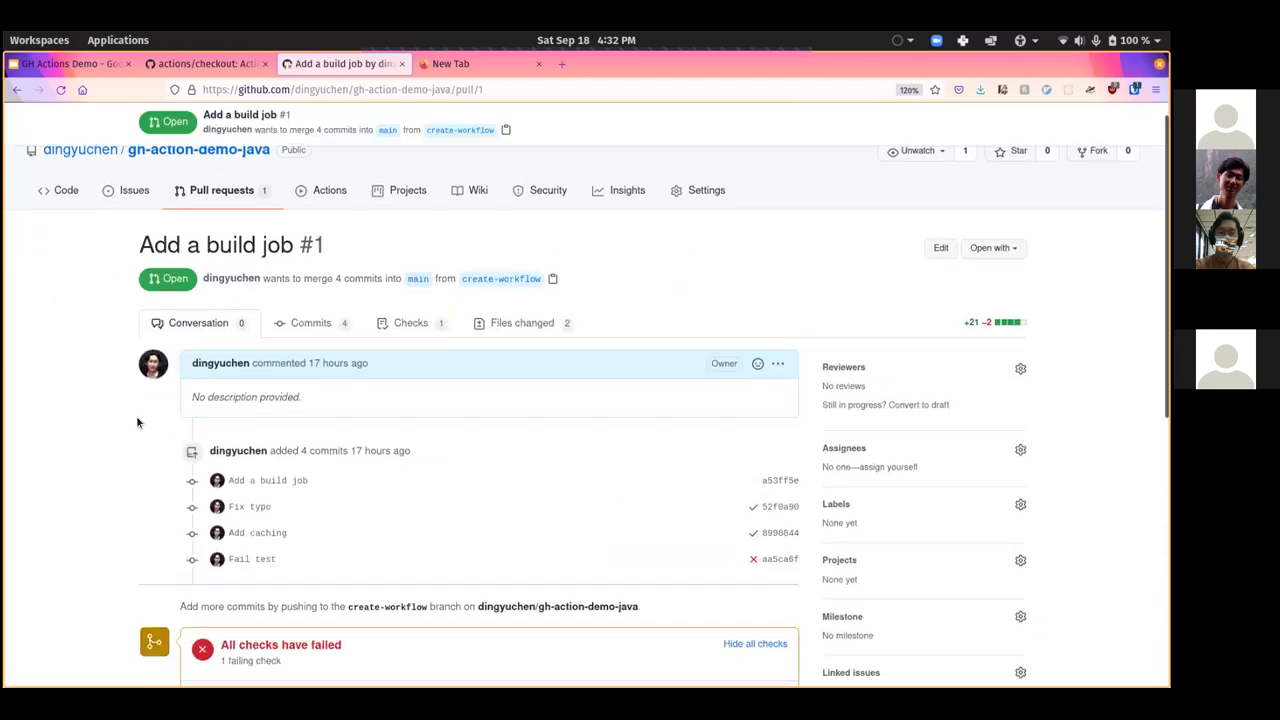
scroll(106, 414, "up", 3)
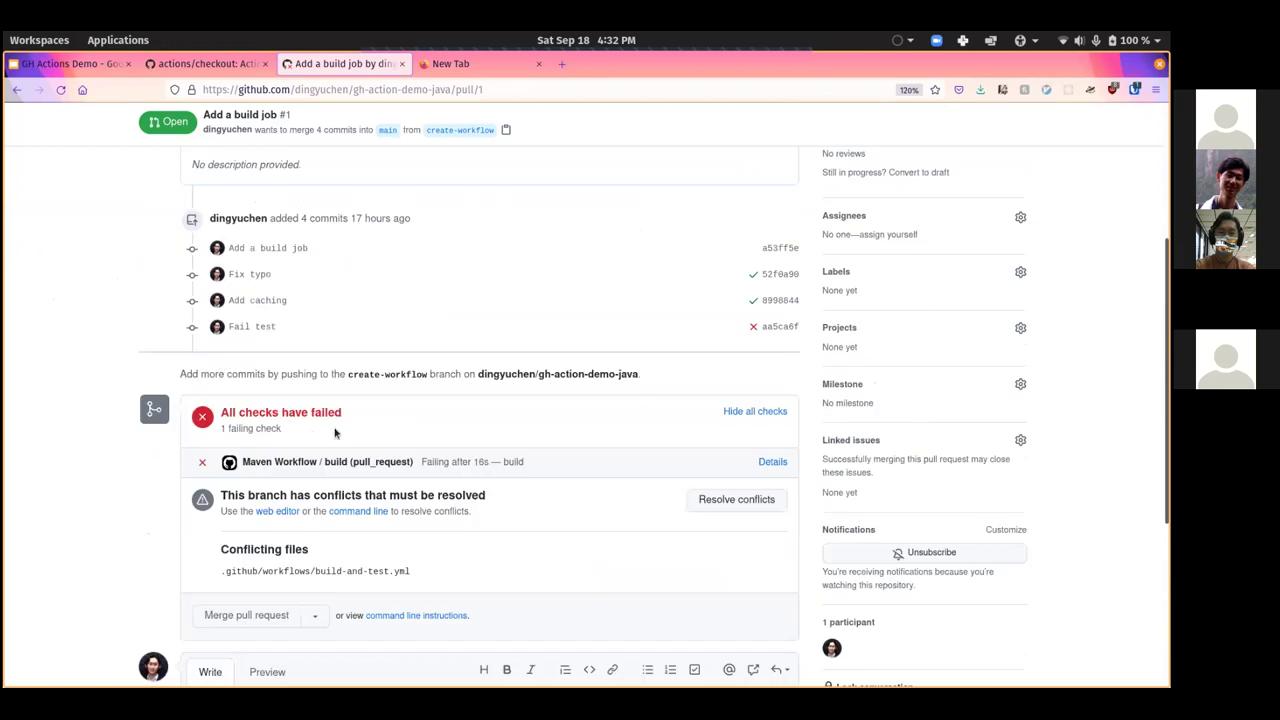
scroll(266, 347, "up", 5)
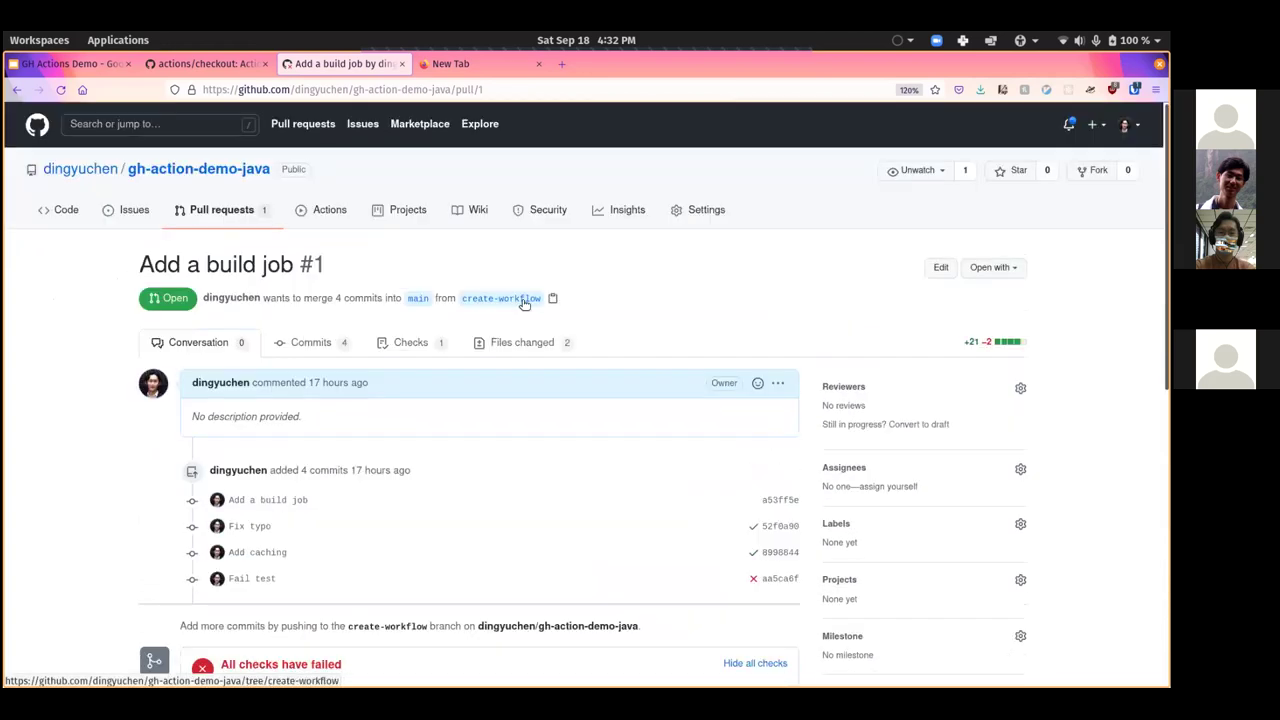
- Examine the changed files and checks of the "Add a build job" pull request, and return to the pull request list
left_click(520, 342)
scroll(607, 417, "down", 5)
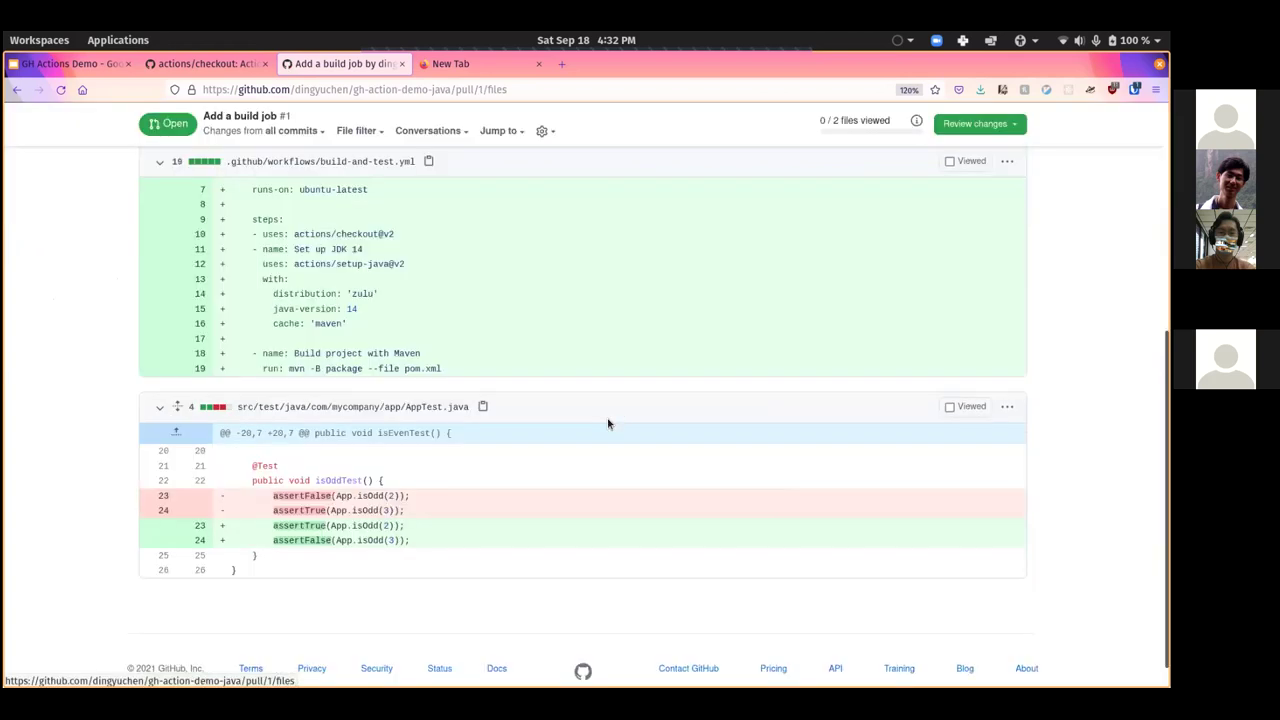
scroll(394, 414, "up", 5)
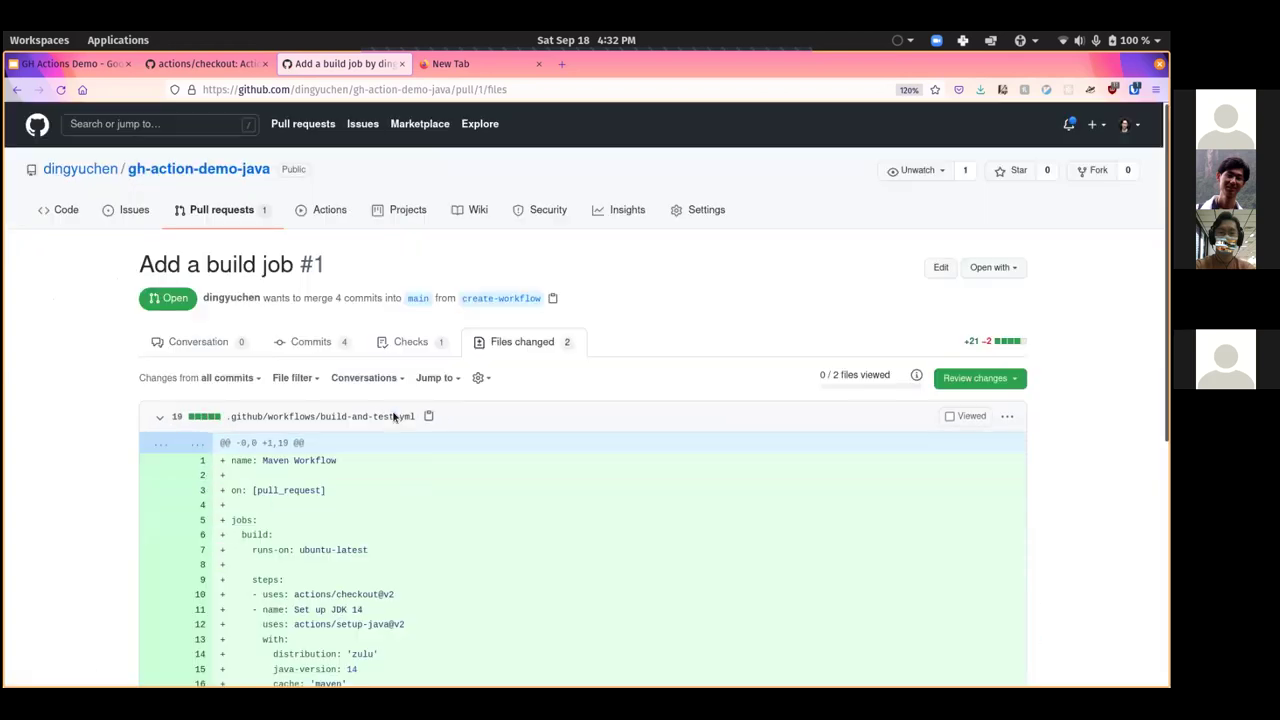
left_click(412, 341)
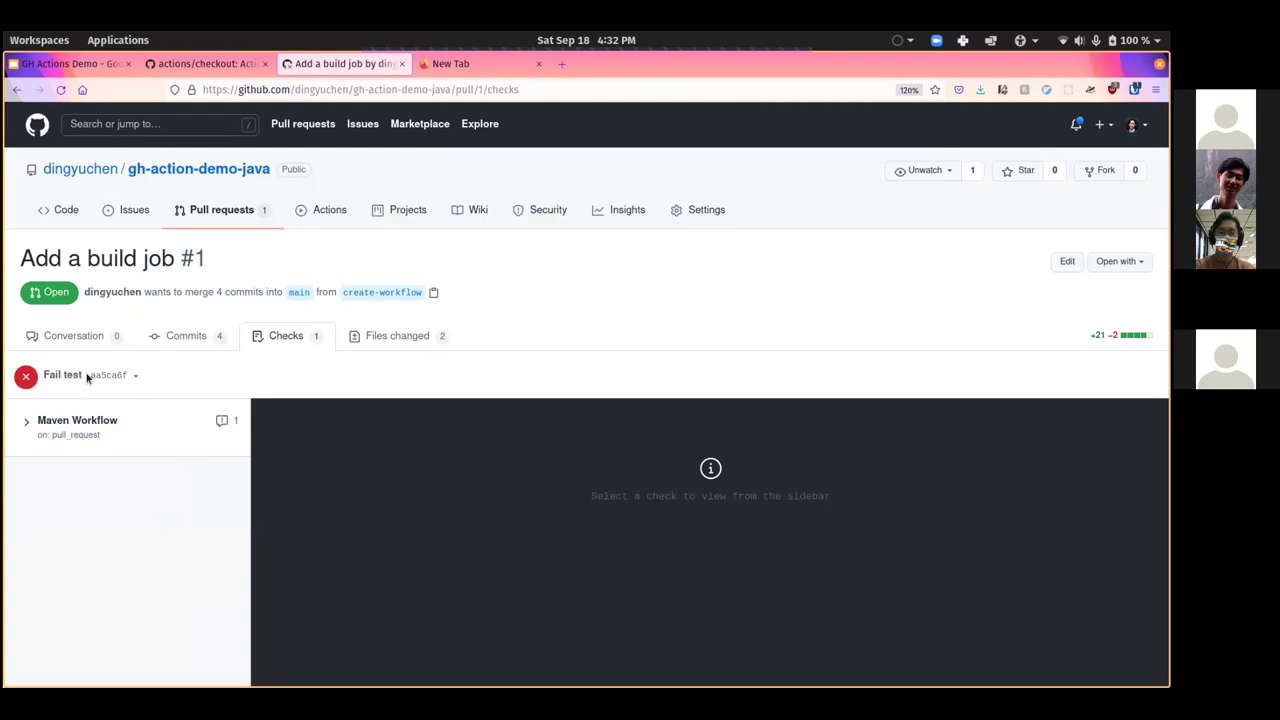
left_click(211, 225)
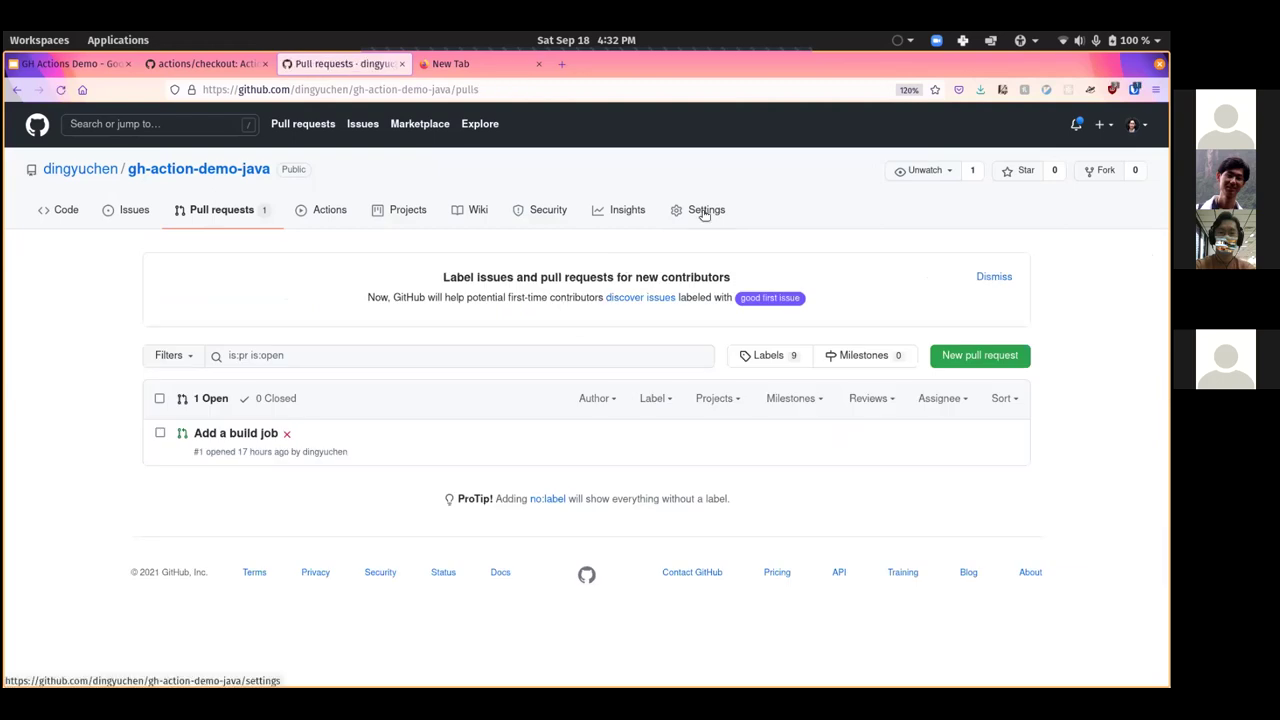
mouse_move(236, 437)
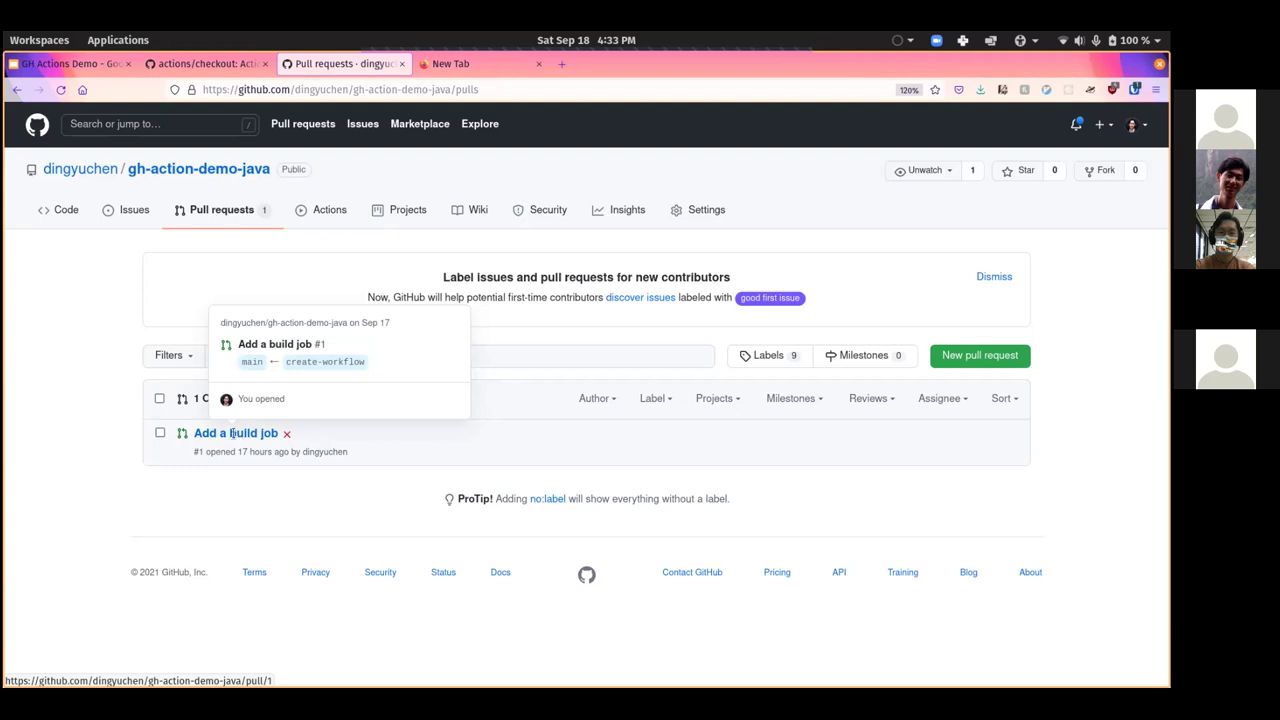
- Start a new branch protection rule in the repository's branch settings with the branch name pattern main
left_click(705, 212)
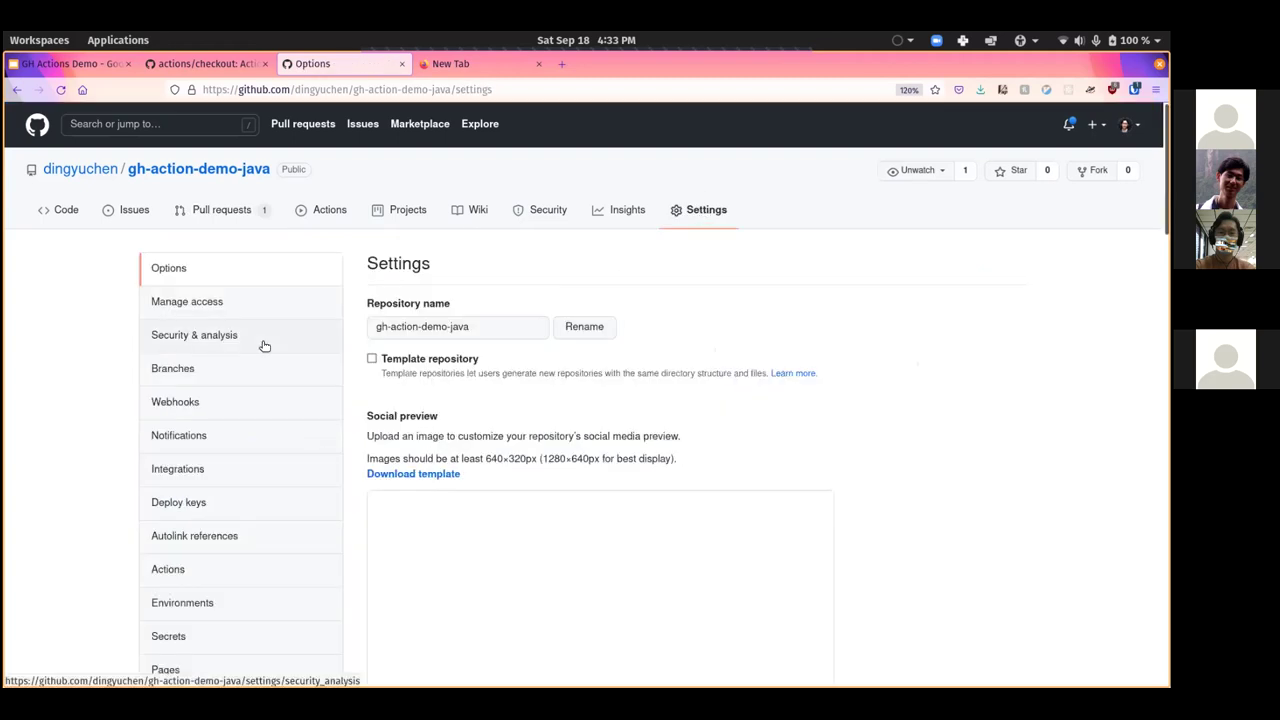
left_click(192, 377)
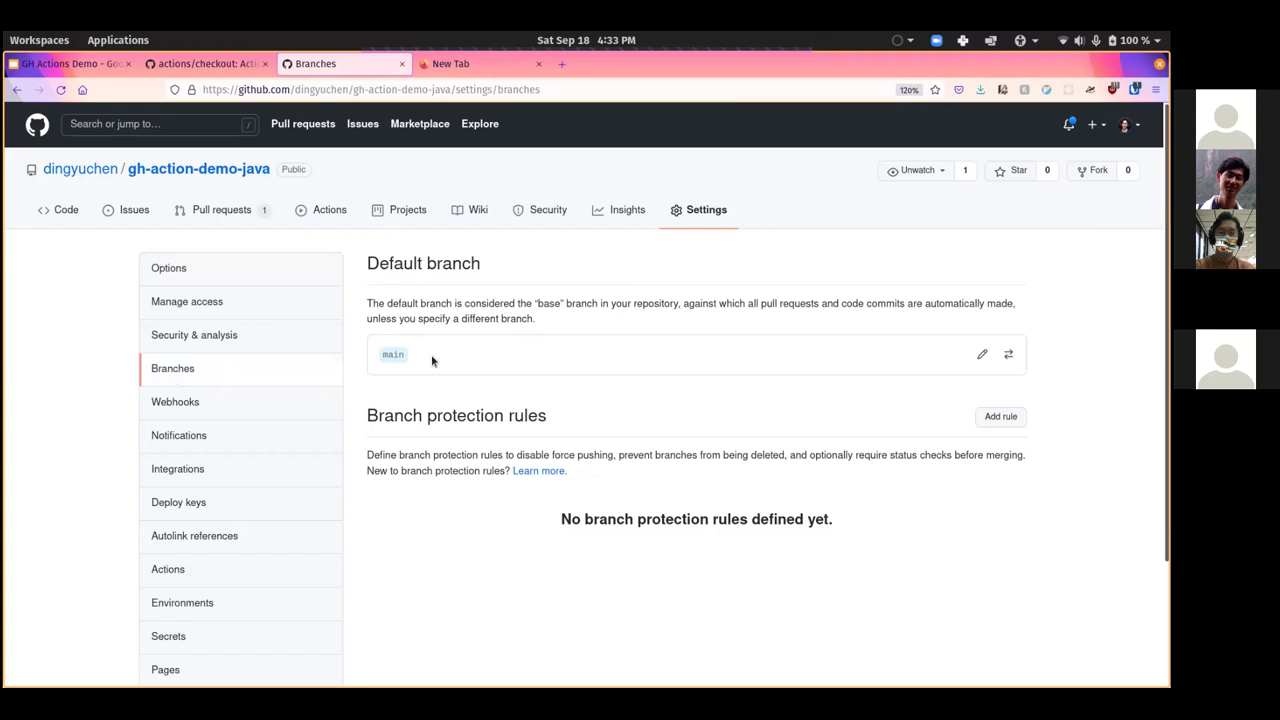
left_click_drag(379, 416, 585, 416)
left_click(597, 413)
left_click(996, 418)
left_click(478, 338)
type("main")
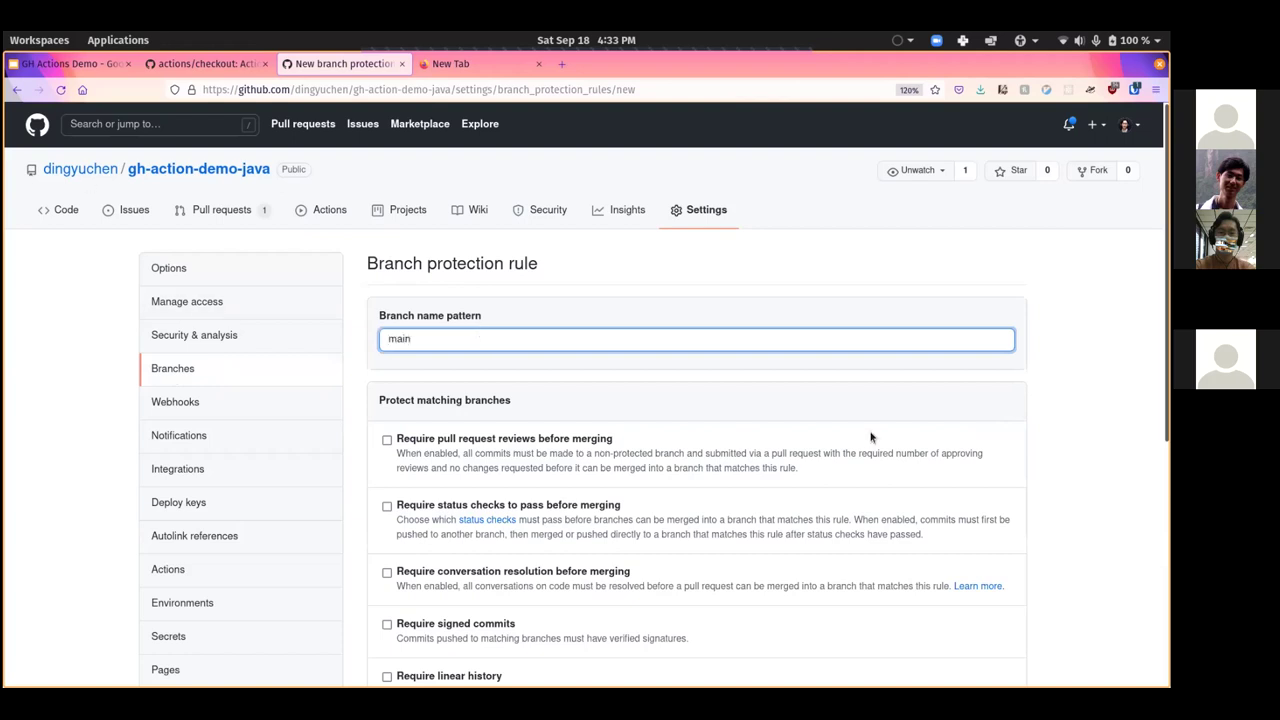
- Require pull request reviews before merging, with 1 required approving review
scroll(871, 436, "down", 4)
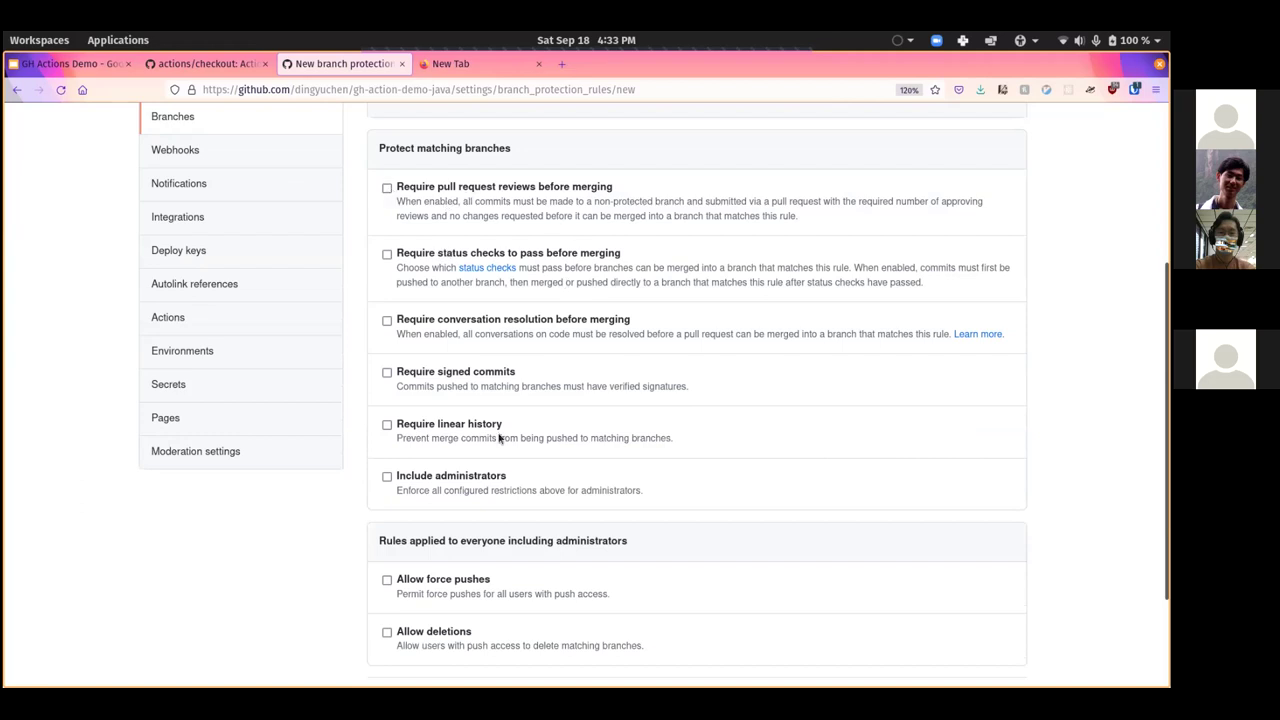
left_click(387, 189)
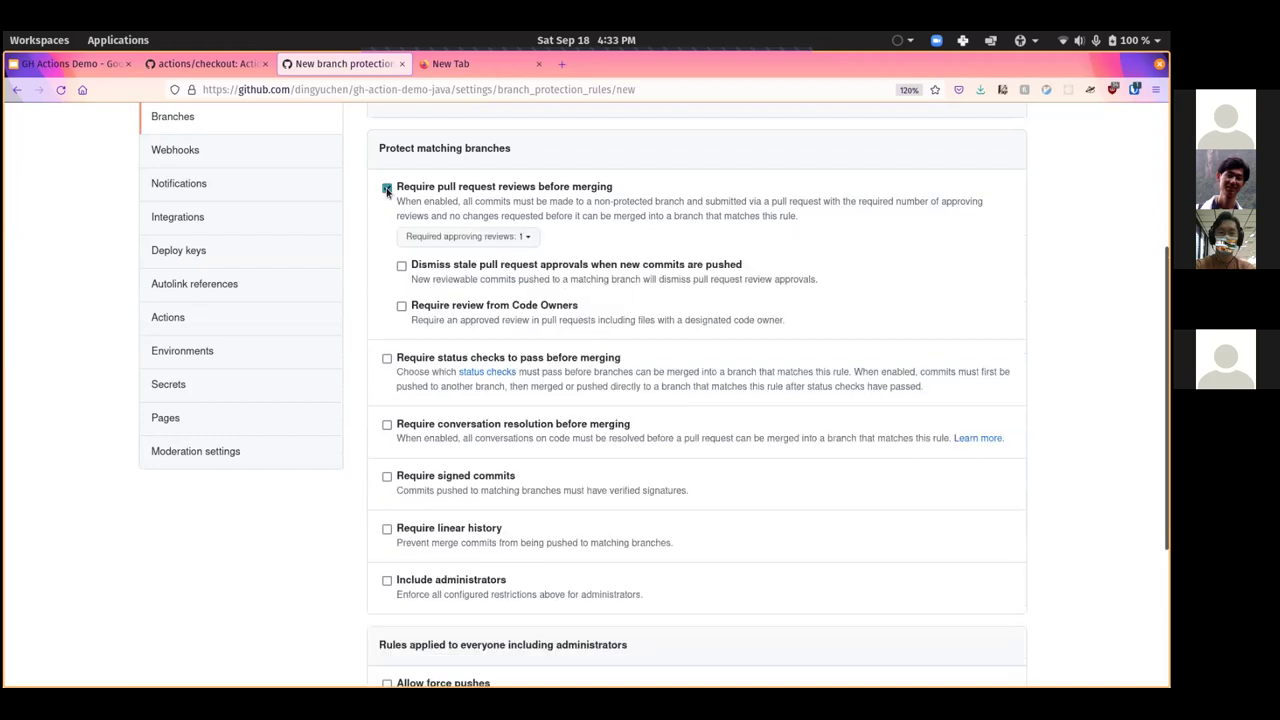
left_click(480, 240)
left_click(602, 233)
- Require status checks to pass before merging and add build-and-test as a required check
left_click(388, 359)
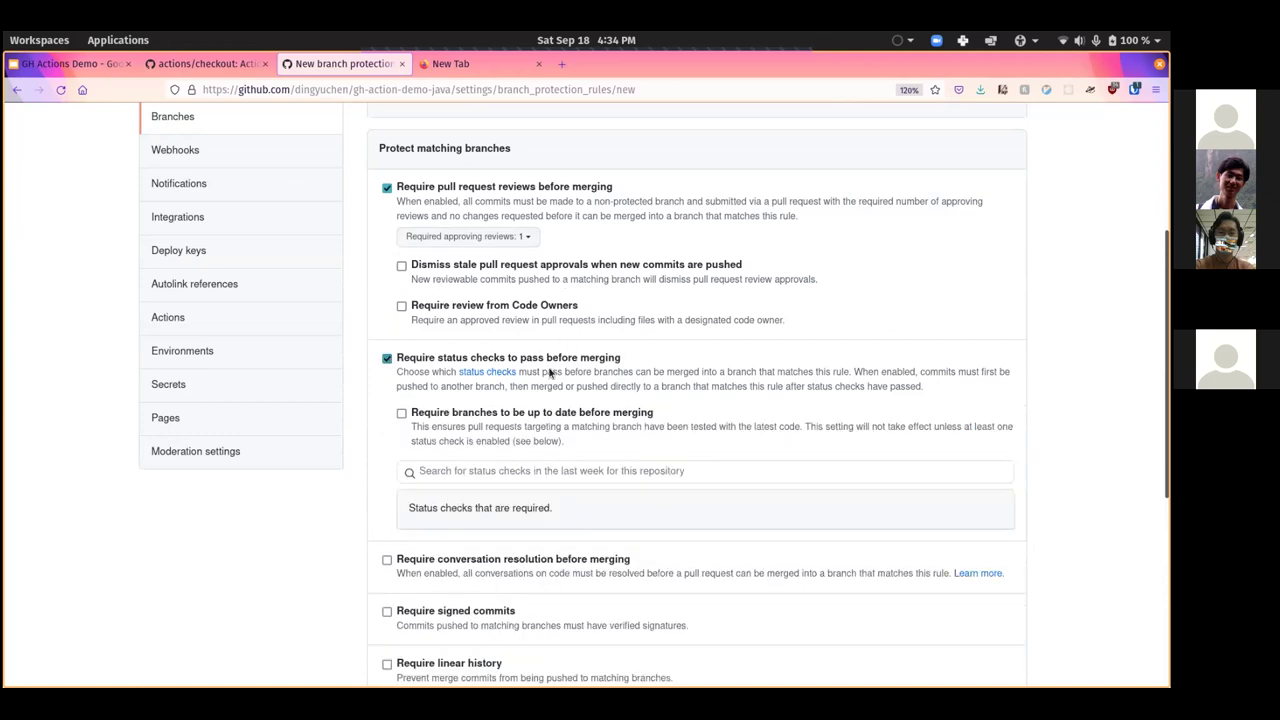
left_click(467, 470)
type("build")
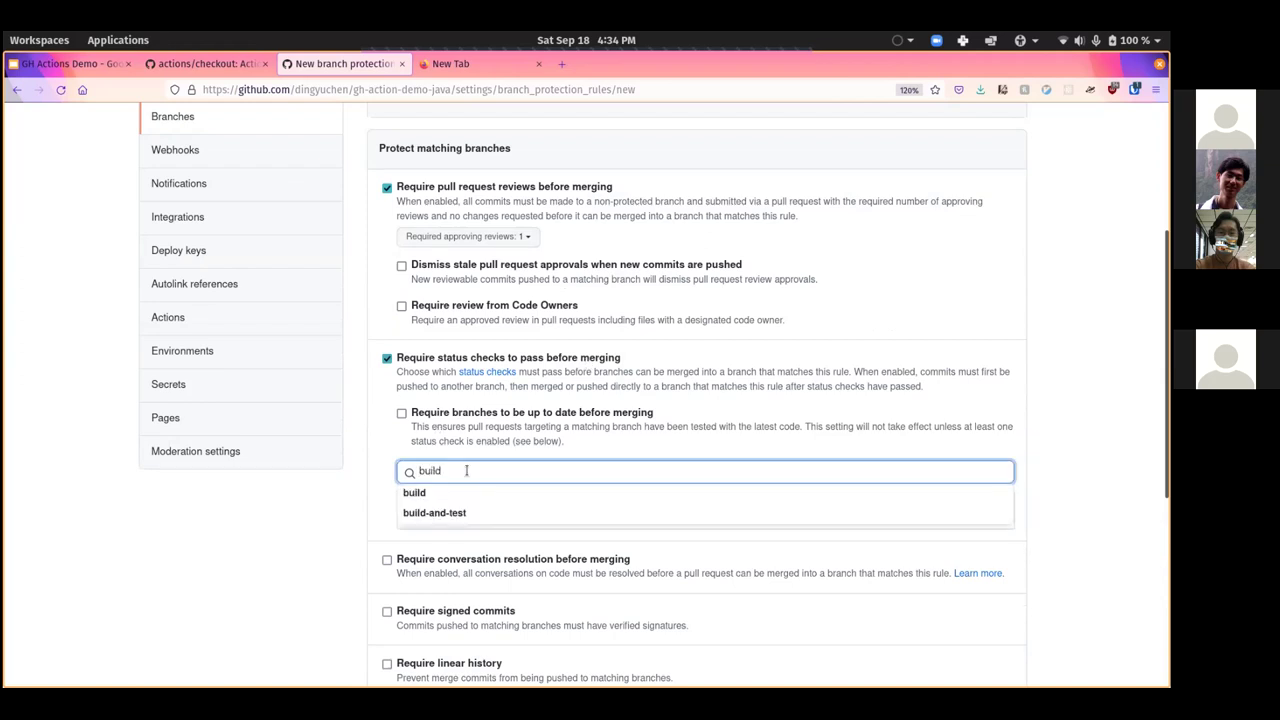
left_click(445, 512)
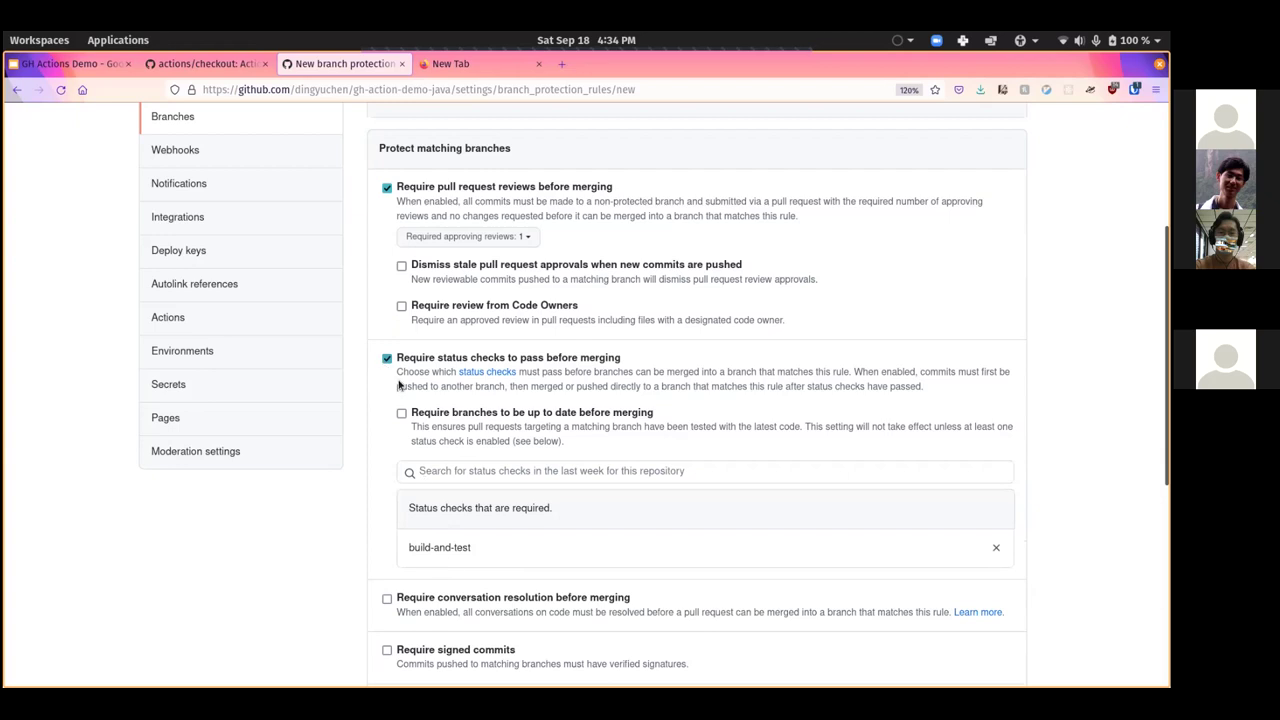
left_click_drag(407, 547, 472, 545)
left_click(474, 547)
- Create the branch protection rule for main and look over its saved settings
scroll(521, 547, "up", 10)
scroll(626, 526, "down", 15)
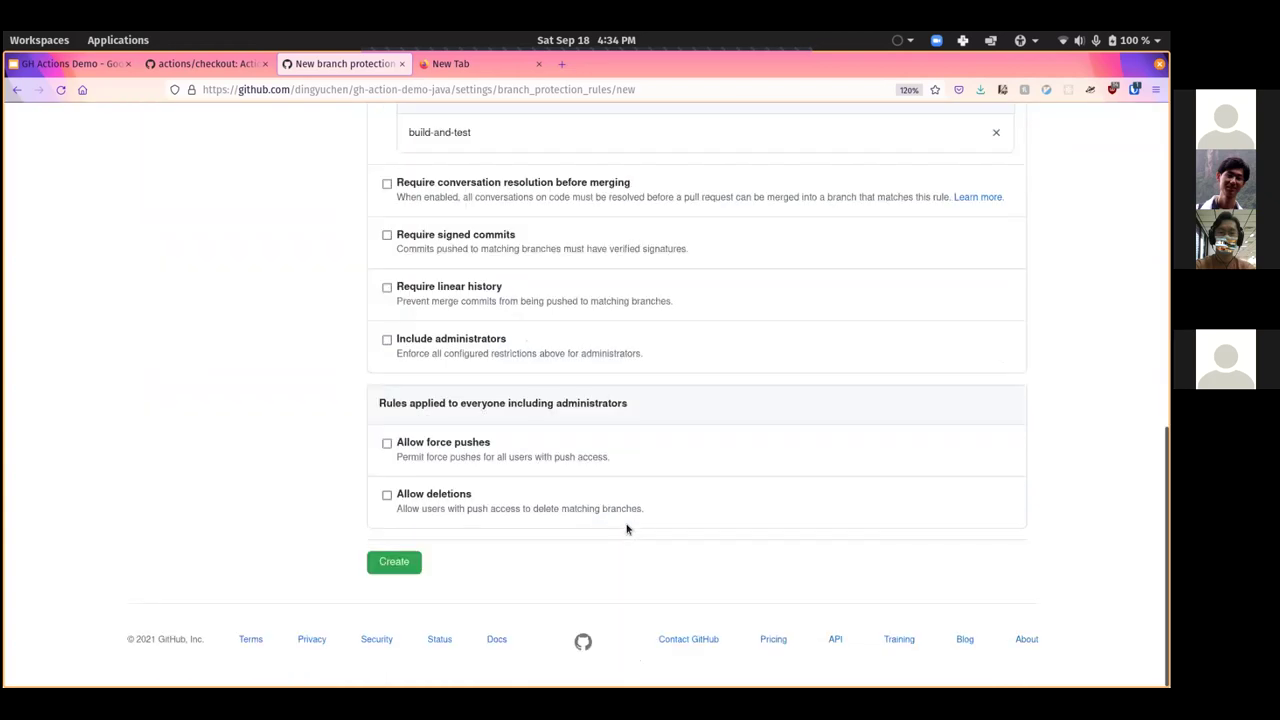
left_click(409, 562)
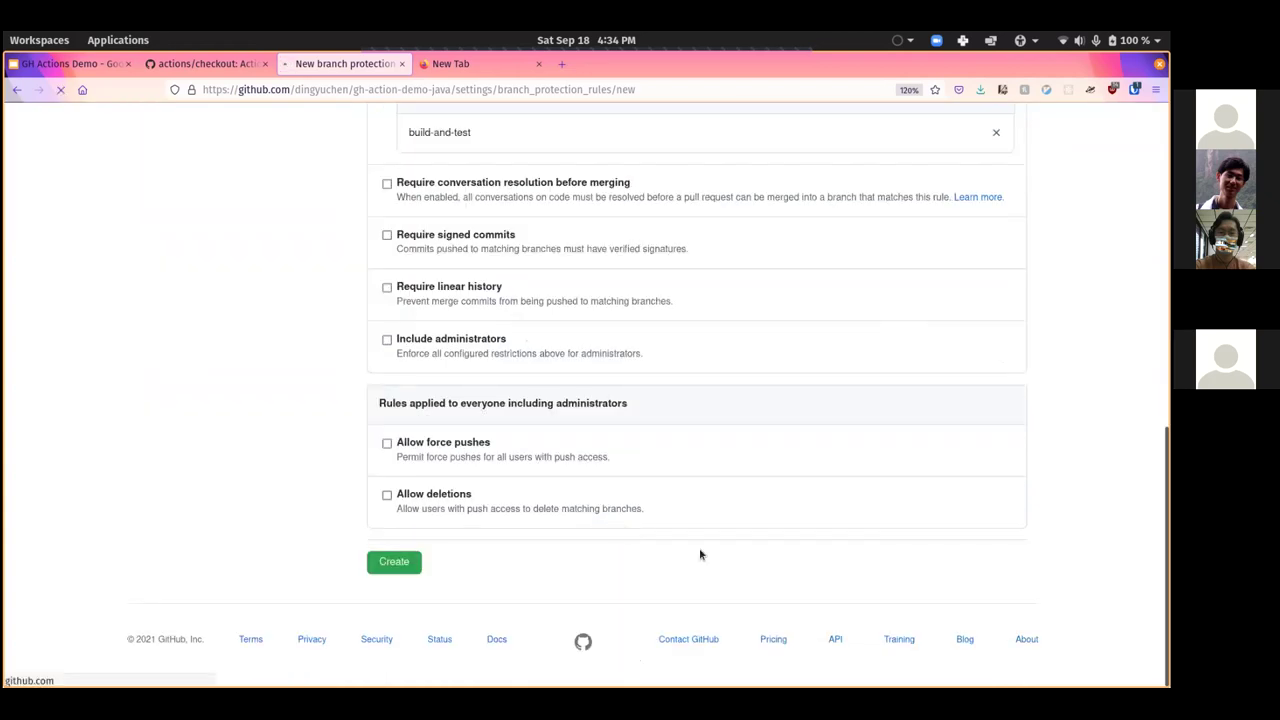
scroll(481, 585, "down", 5)
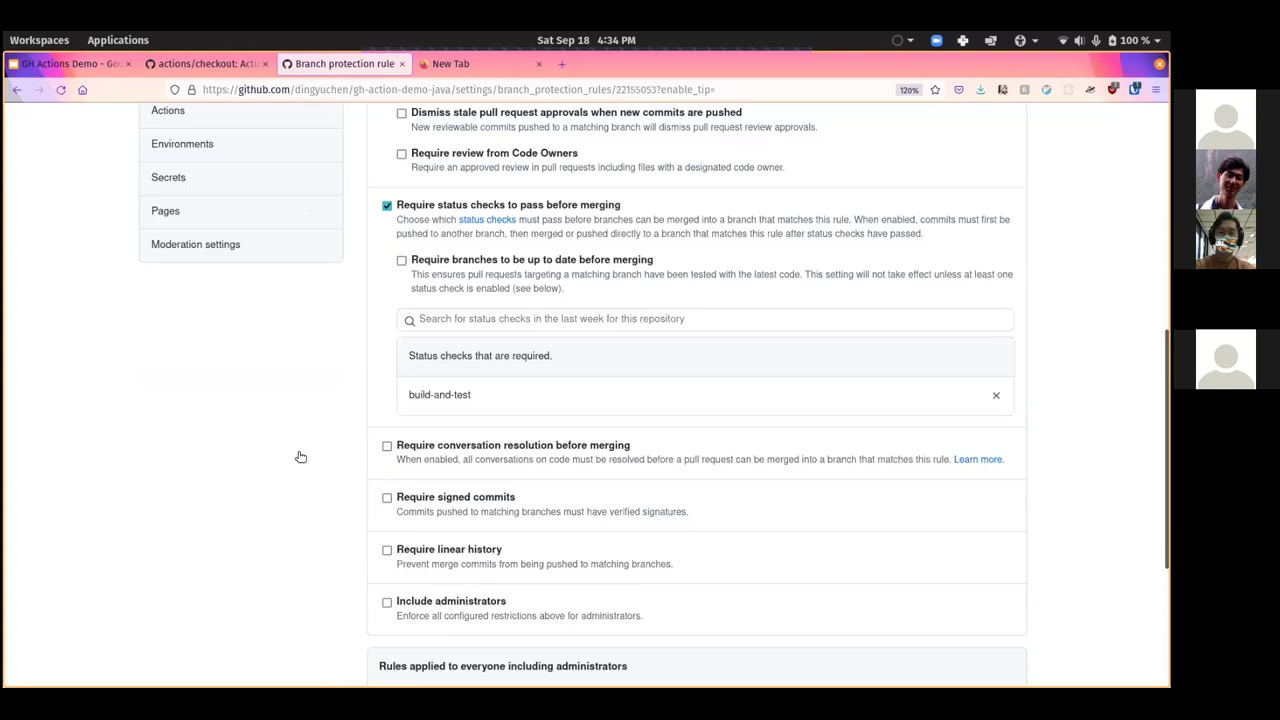
- Review the saved protection rule for main, including its required checks, and open the repository's Manage access settings
scroll(481, 585, "up", 5)
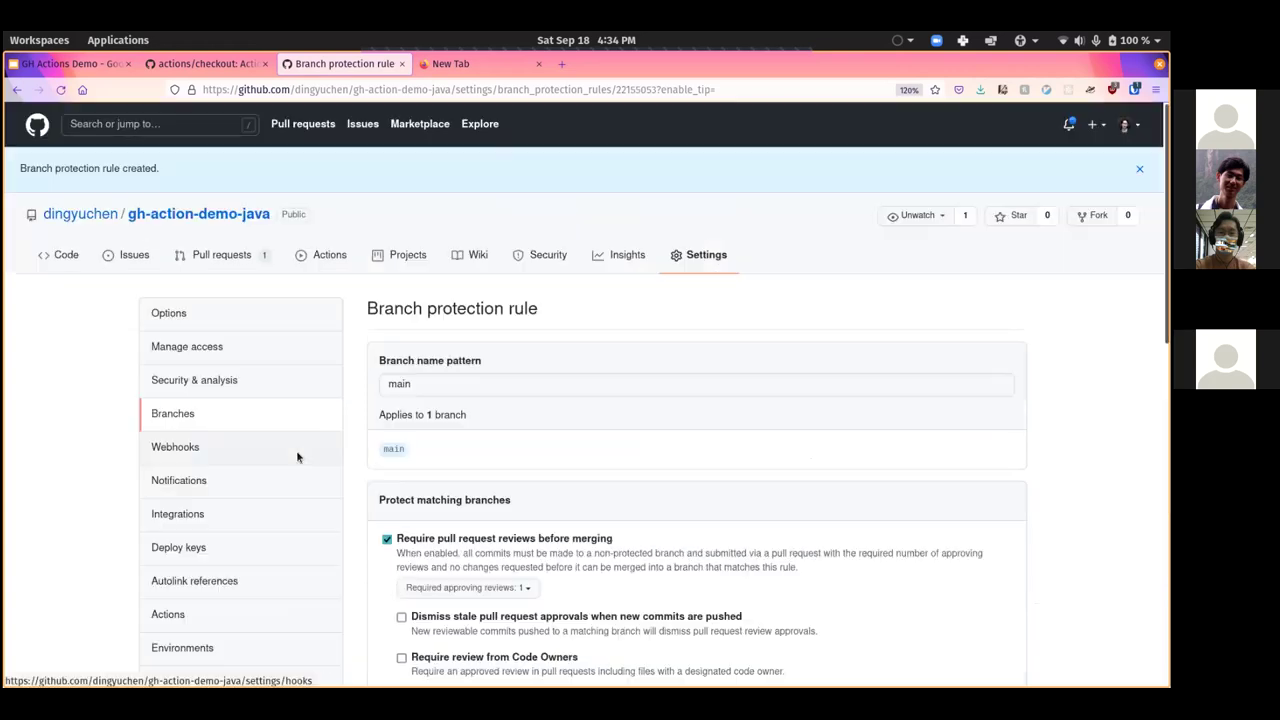
left_click(134, 254)
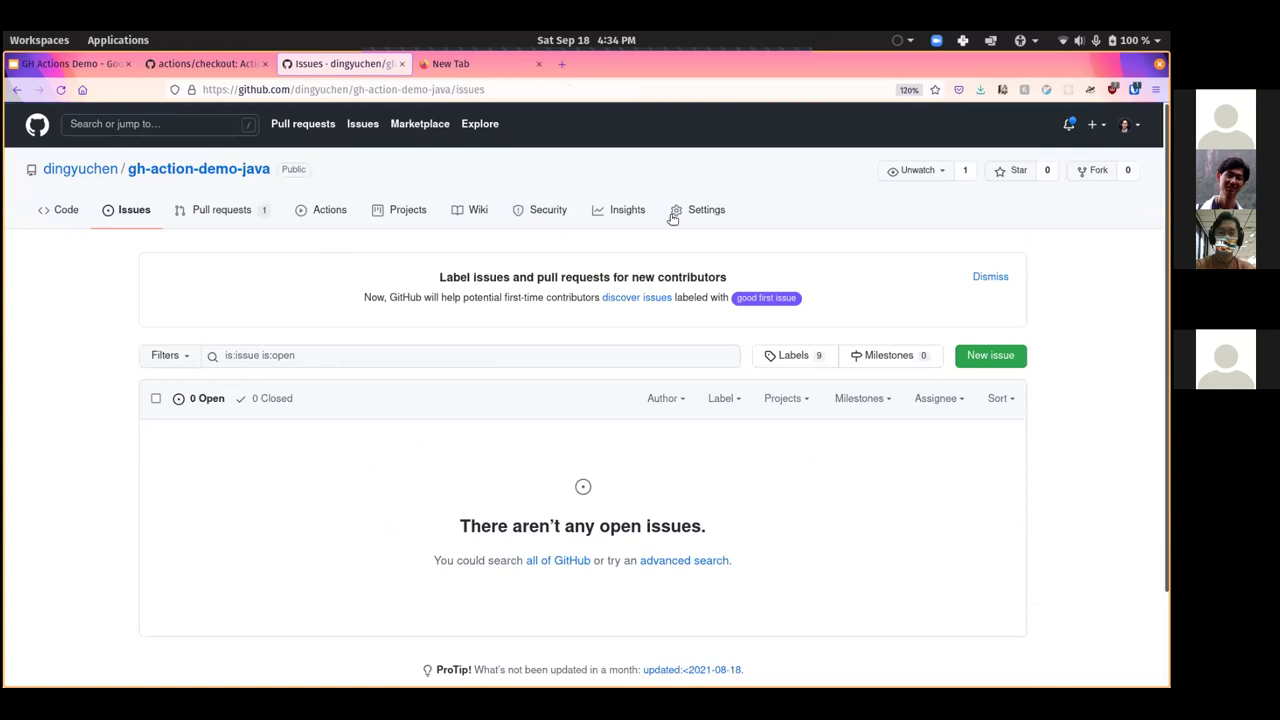
key("alt+Left")
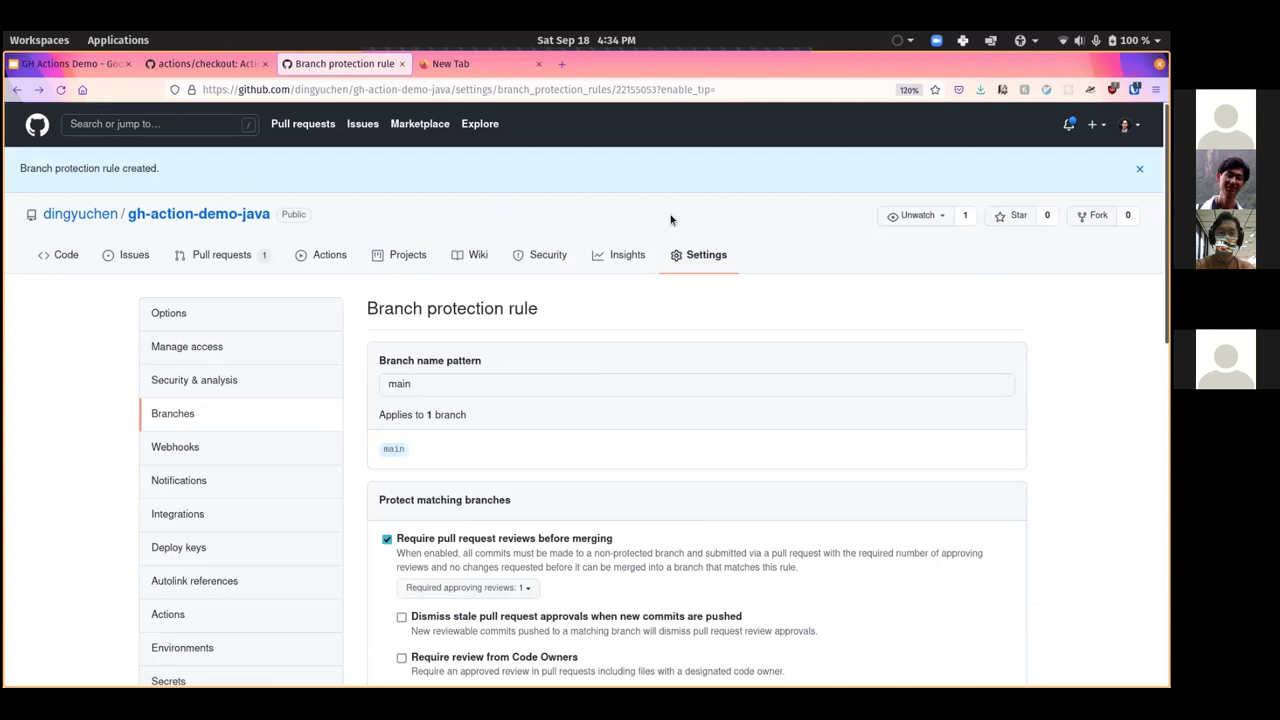
scroll(673, 524, "down", 5)
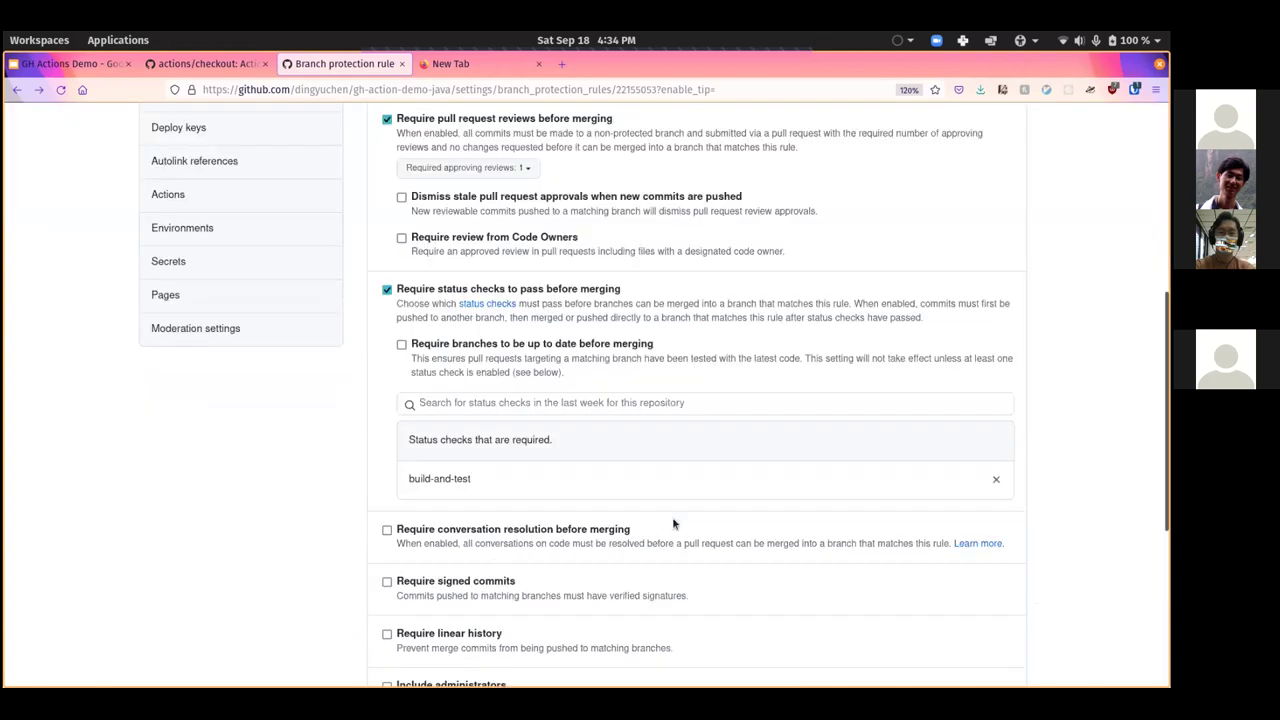
scroll(673, 524, "up", 2)
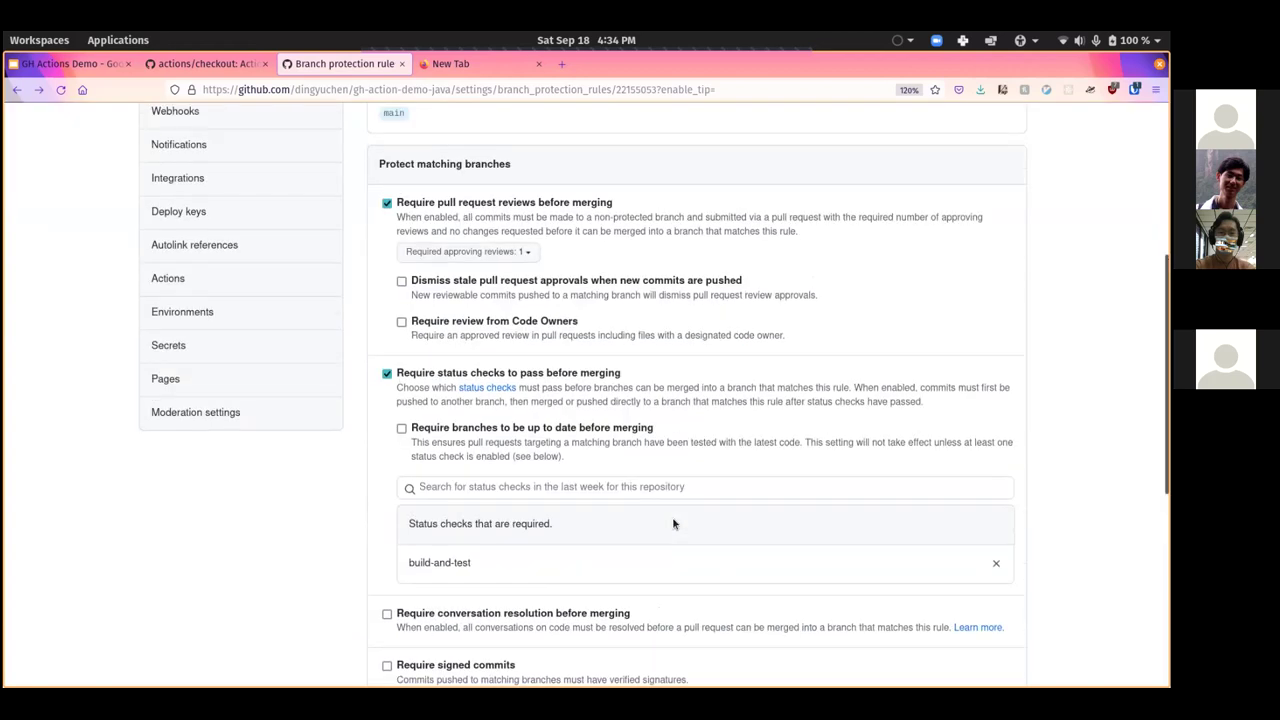
scroll(673, 524, "up", 1)
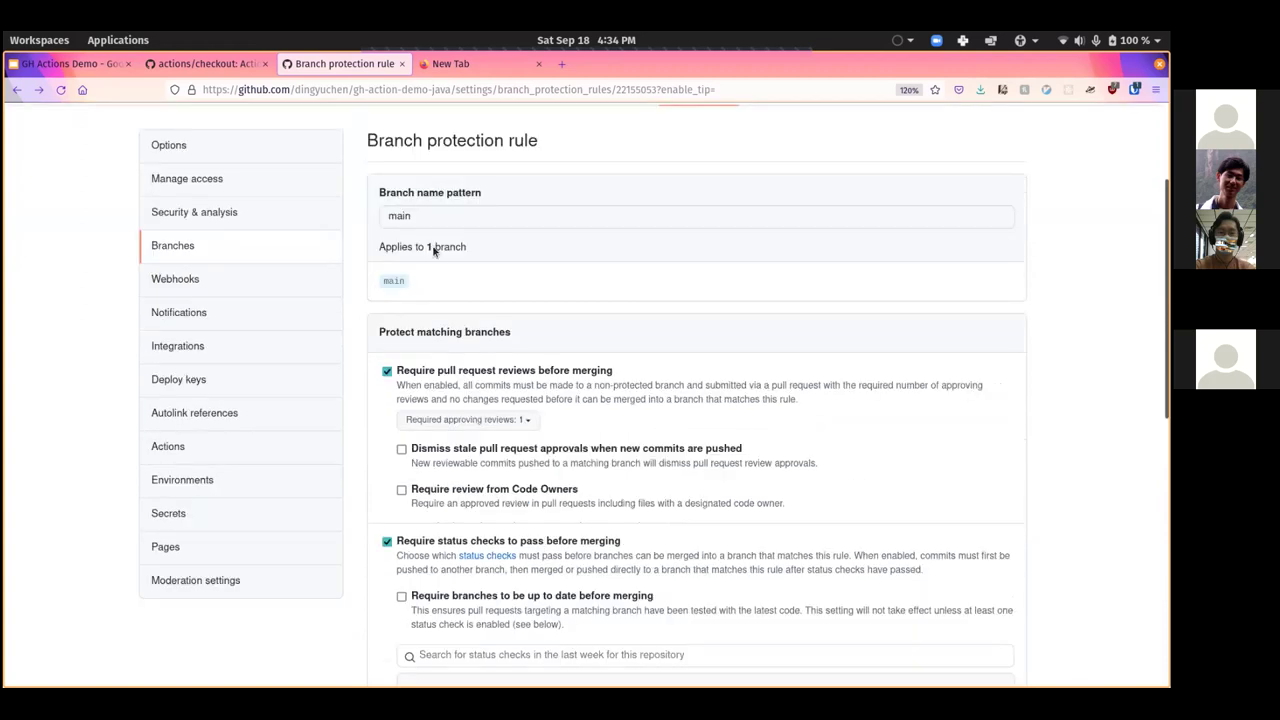
left_click(197, 180)
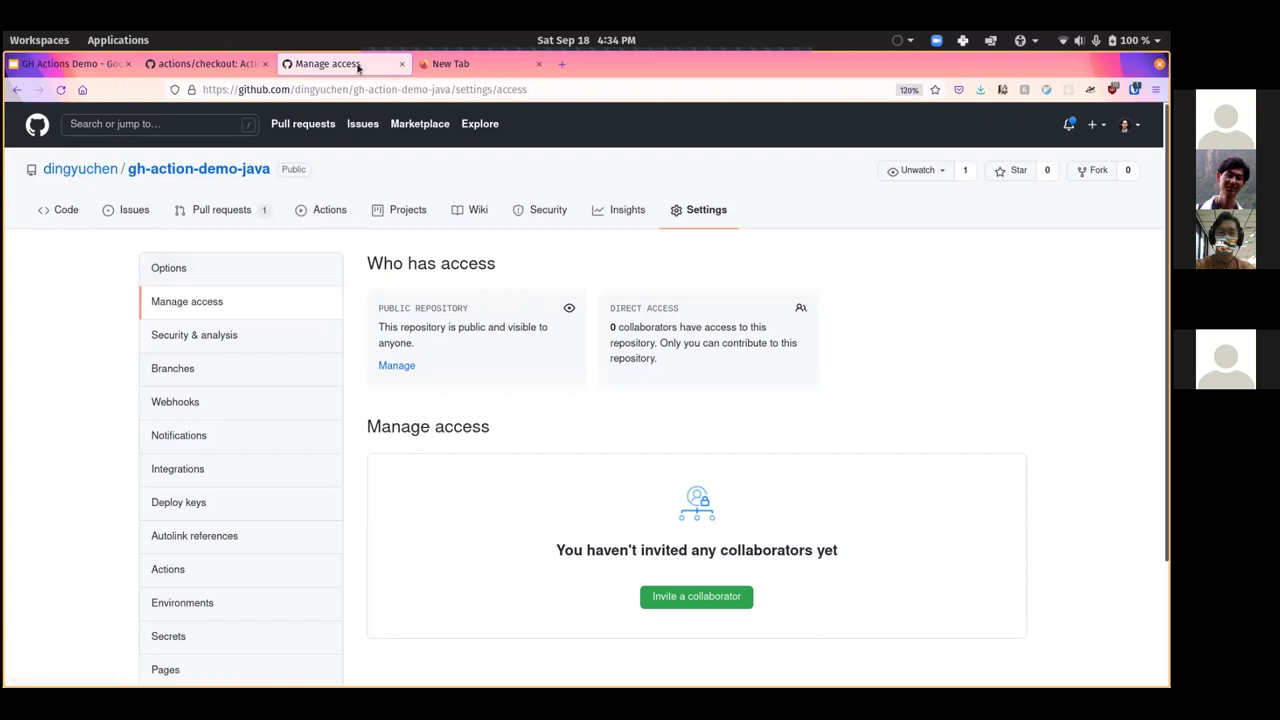
- Switch to the GH Actions Demo presentation in Google Slides and open the Essential Features slide
key("alt+Tab")
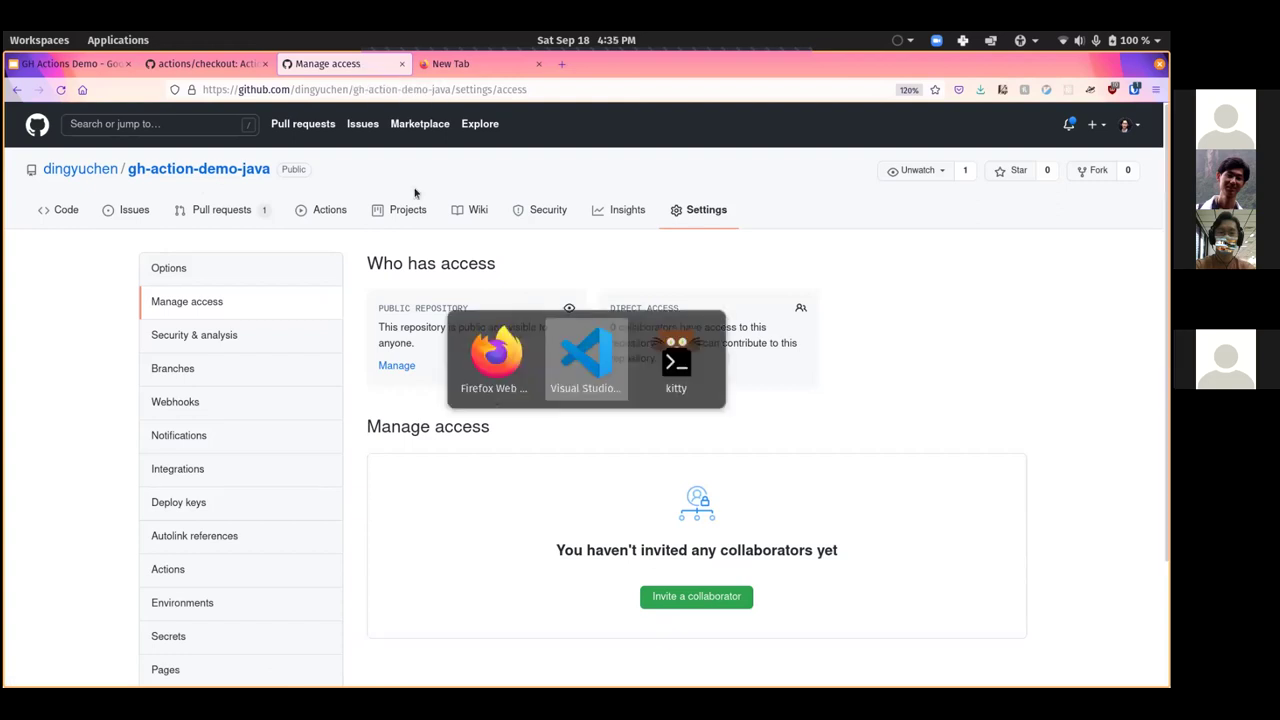
key("alt+Tab")
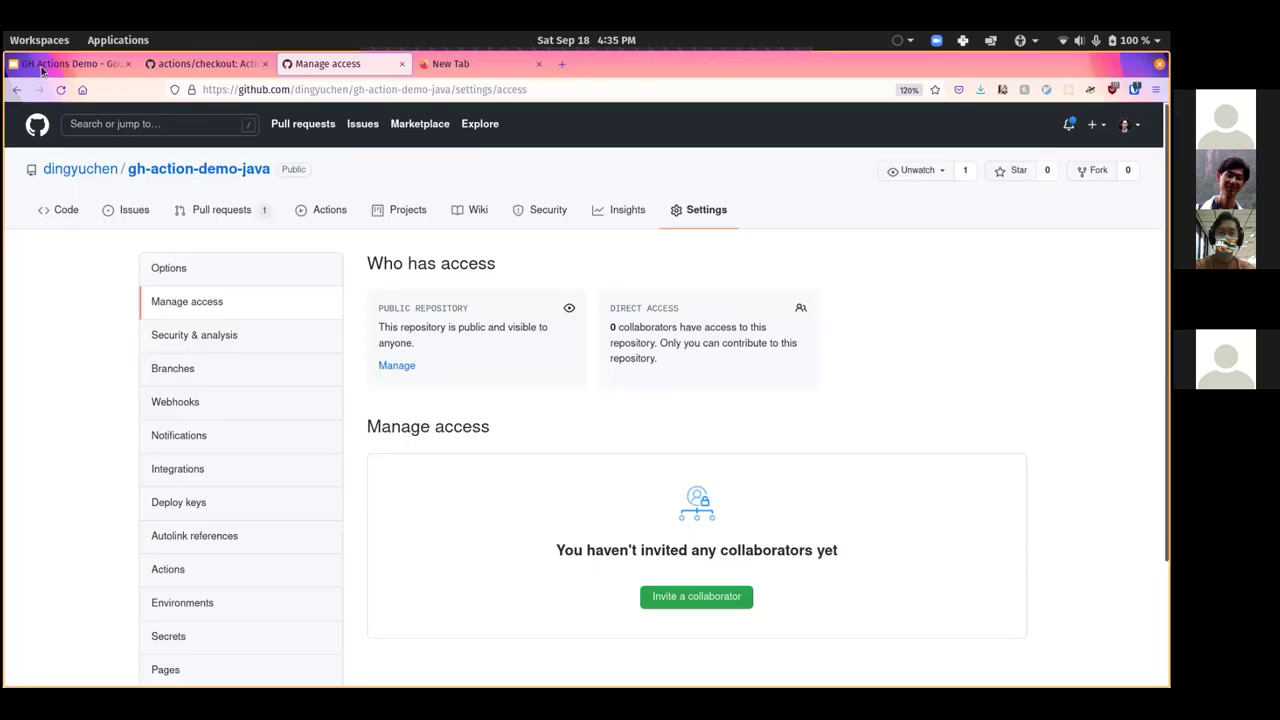
left_click(43, 66)
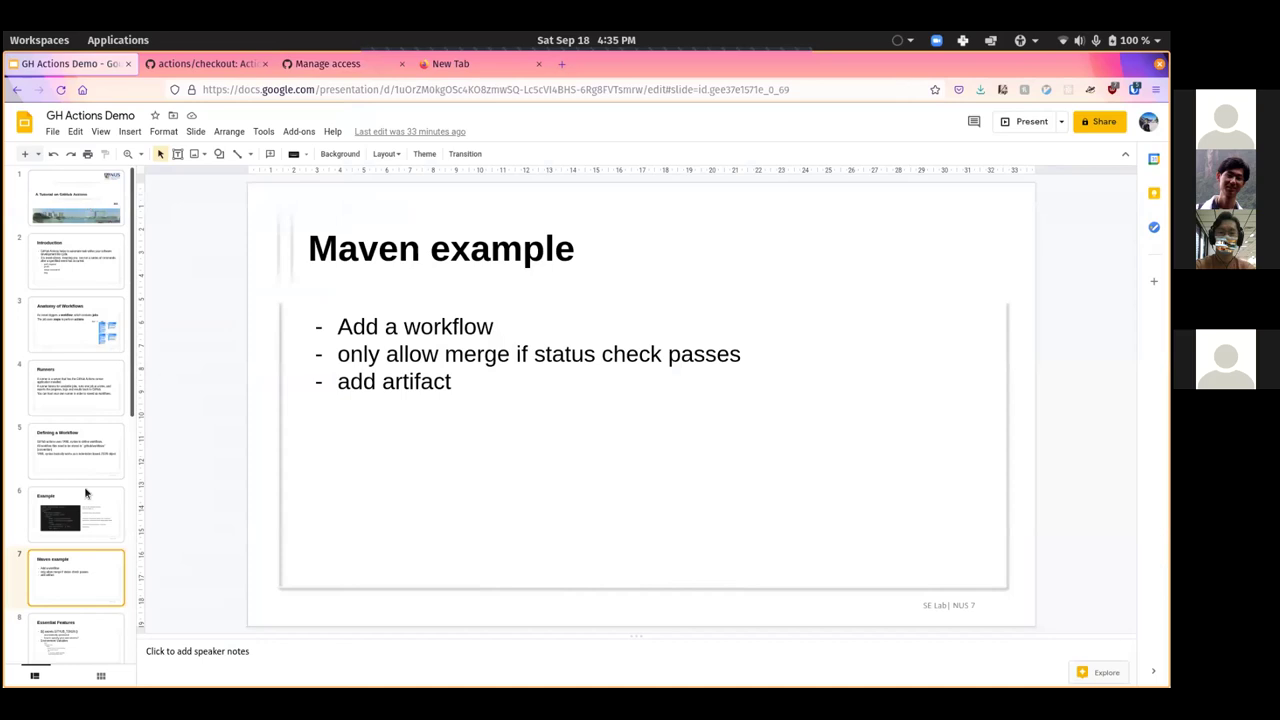
left_click(66, 640)
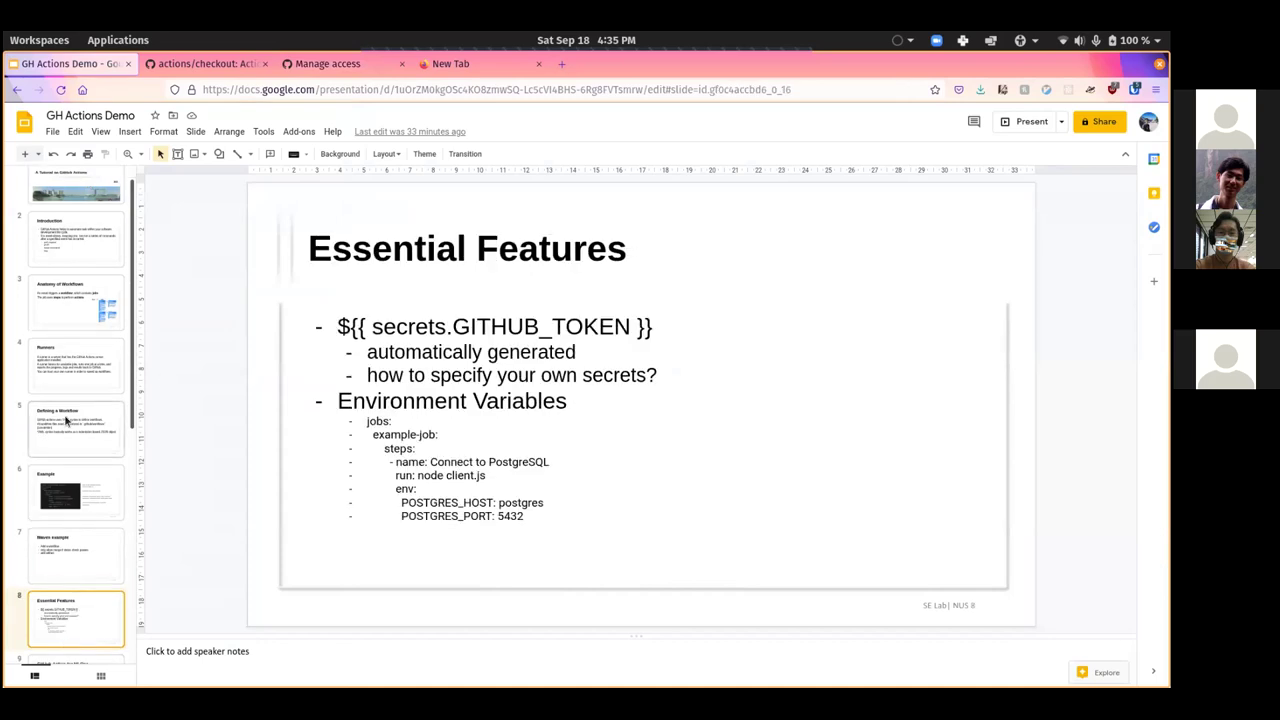
scroll(66, 420, "down", 2)
scroll(66, 421, "down", 1)
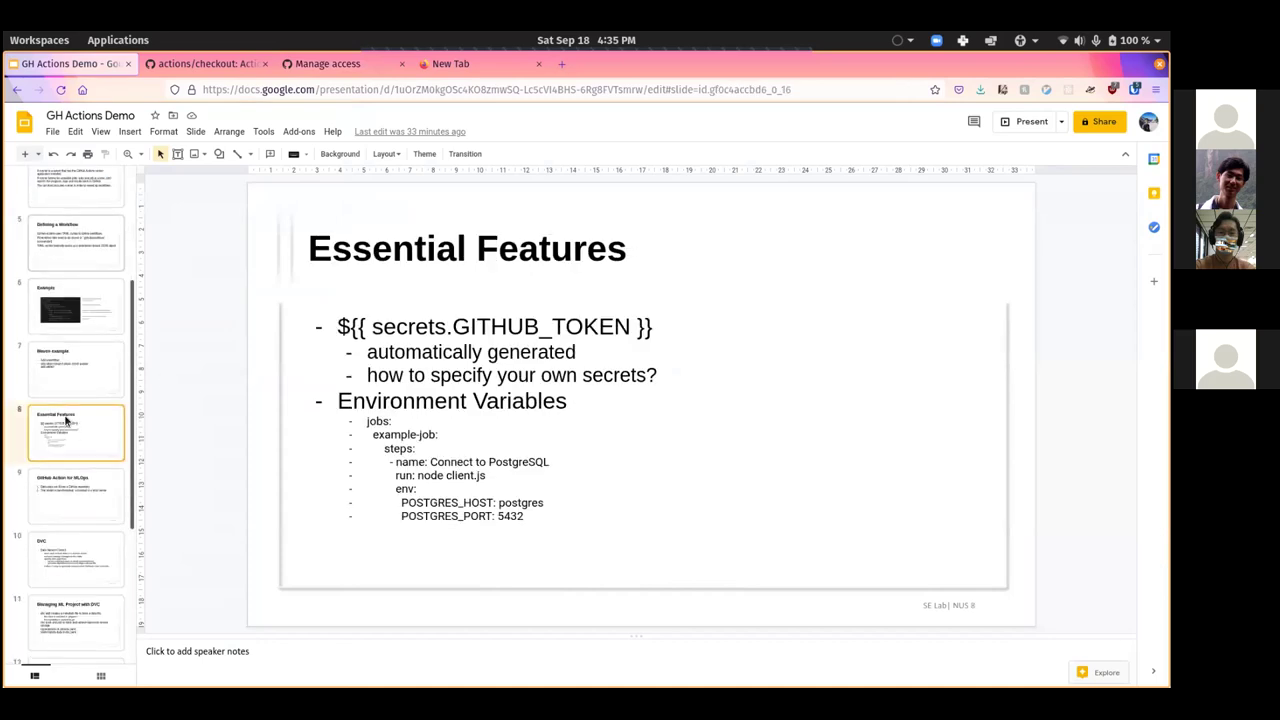
scroll(66, 421, "up", 1)
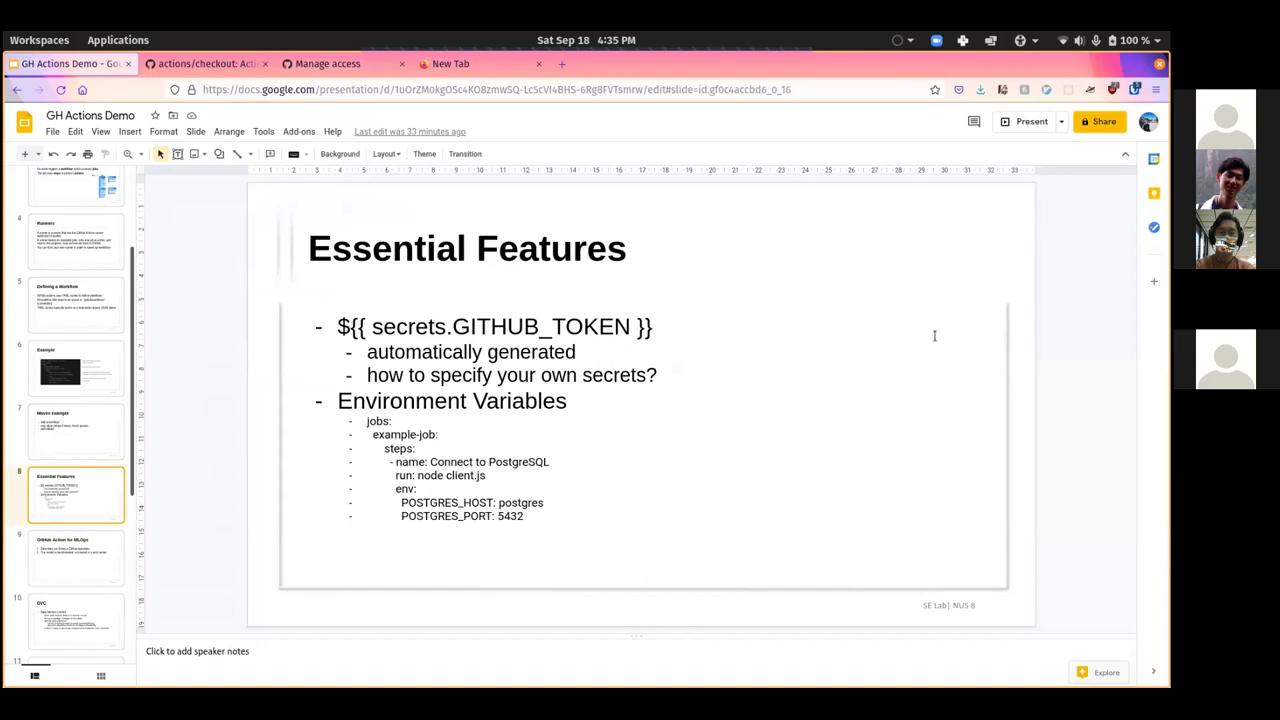
- Highlight the secrets.GITHUB_TOKEN expression, its GITHUB_TOKEN part, and the word secrets in the bullet about specifying your own
left_click_drag(372, 327, 408, 327)
left_click_drag(625, 326, 630, 326)
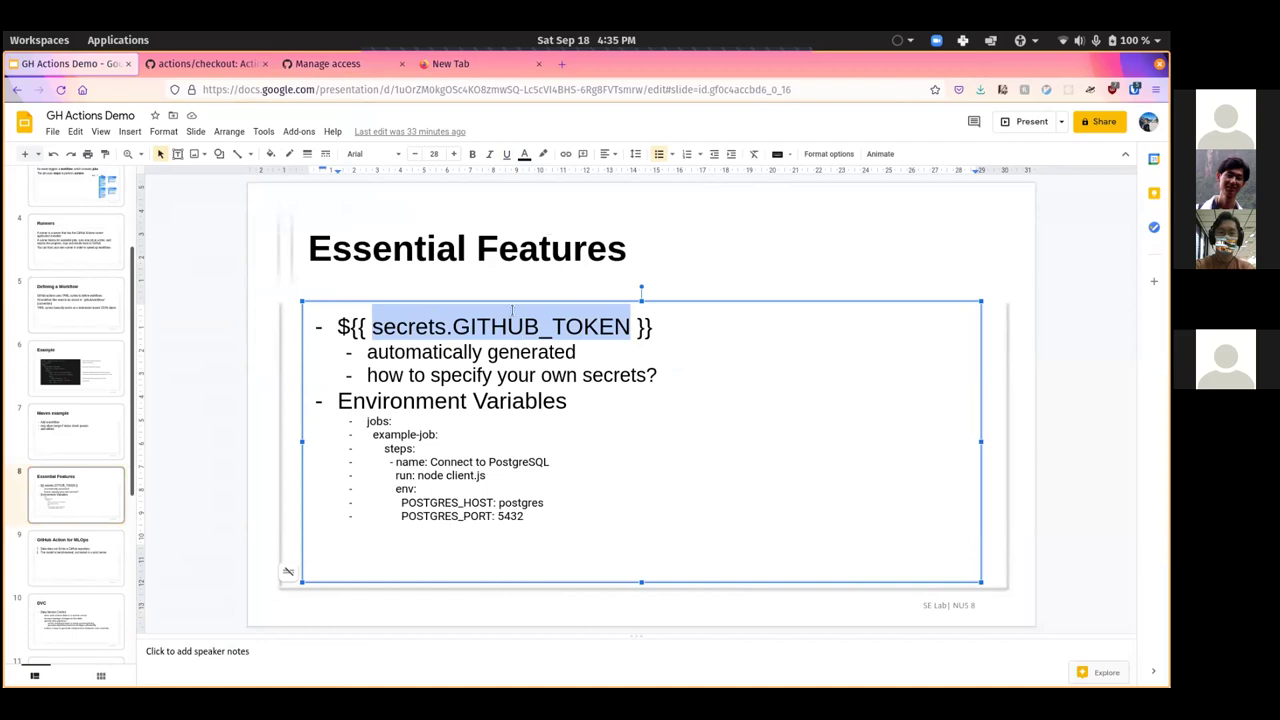
left_click(455, 324)
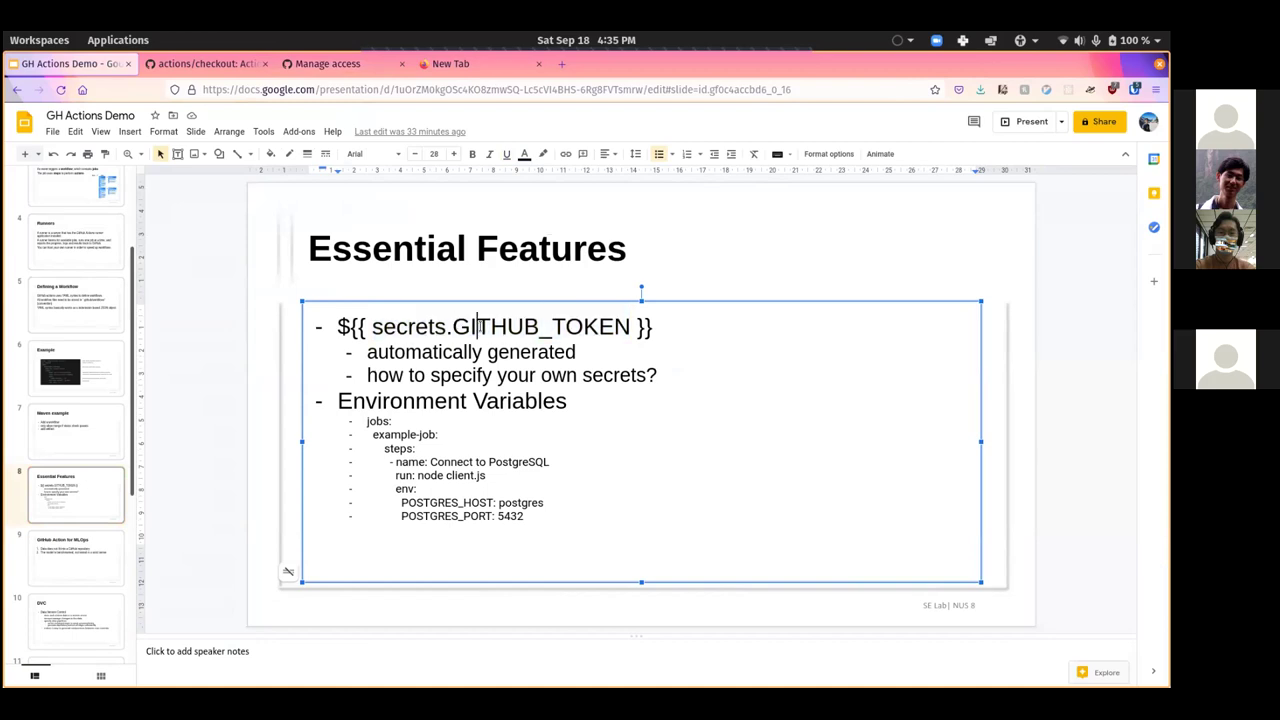
double_click(456, 325)
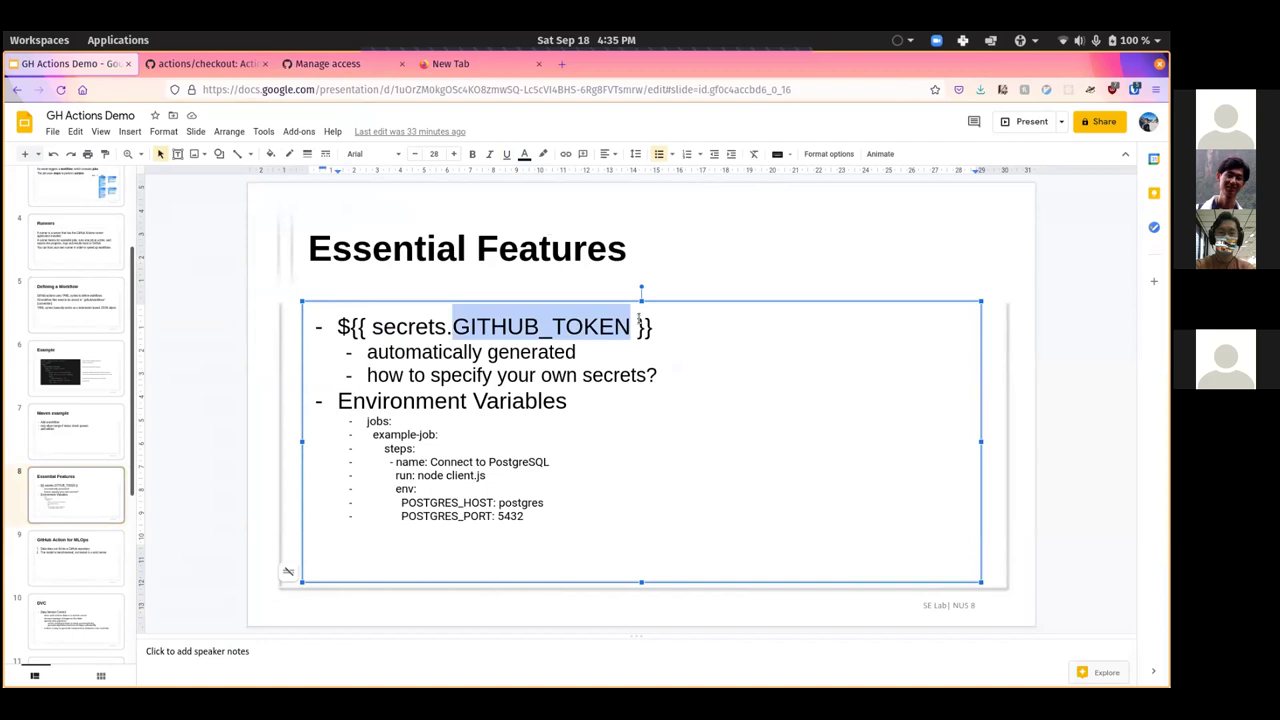
left_click(608, 374)
double_click(608, 374)
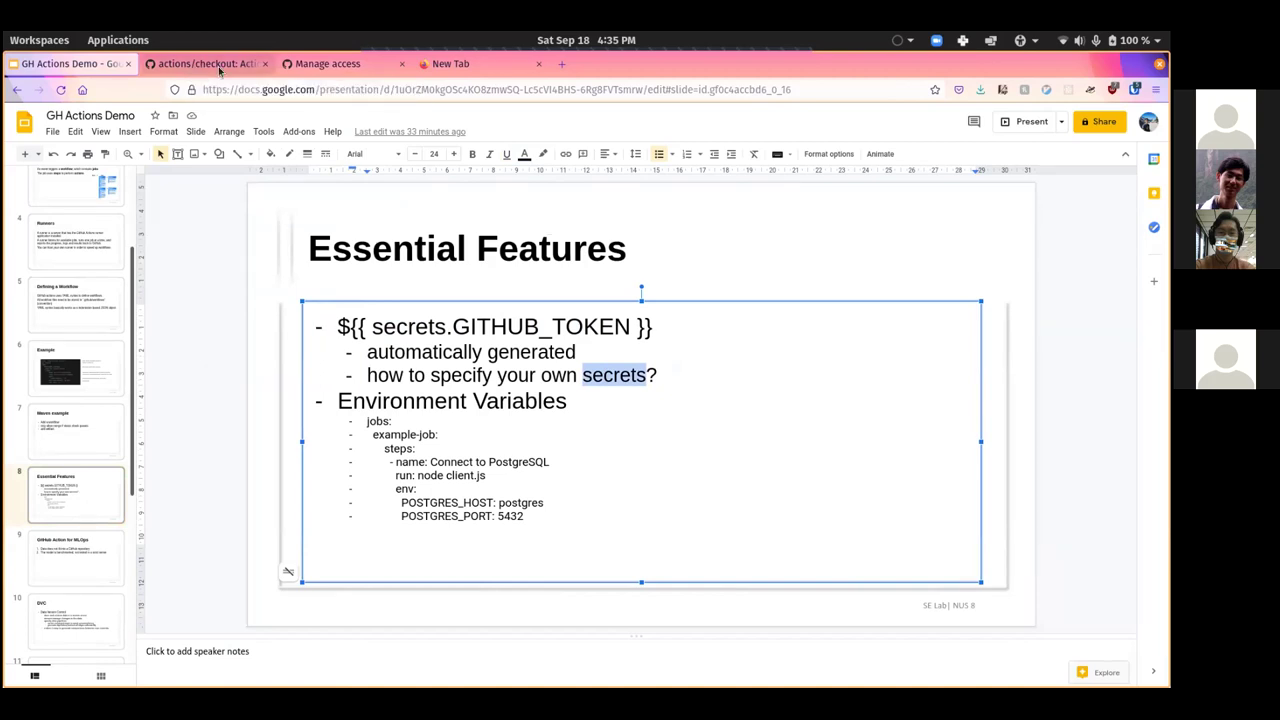
- Return to the gh-action-demo-java repository on GitHub and start a new repository secret in its Actions secrets settings
left_click(345, 68)
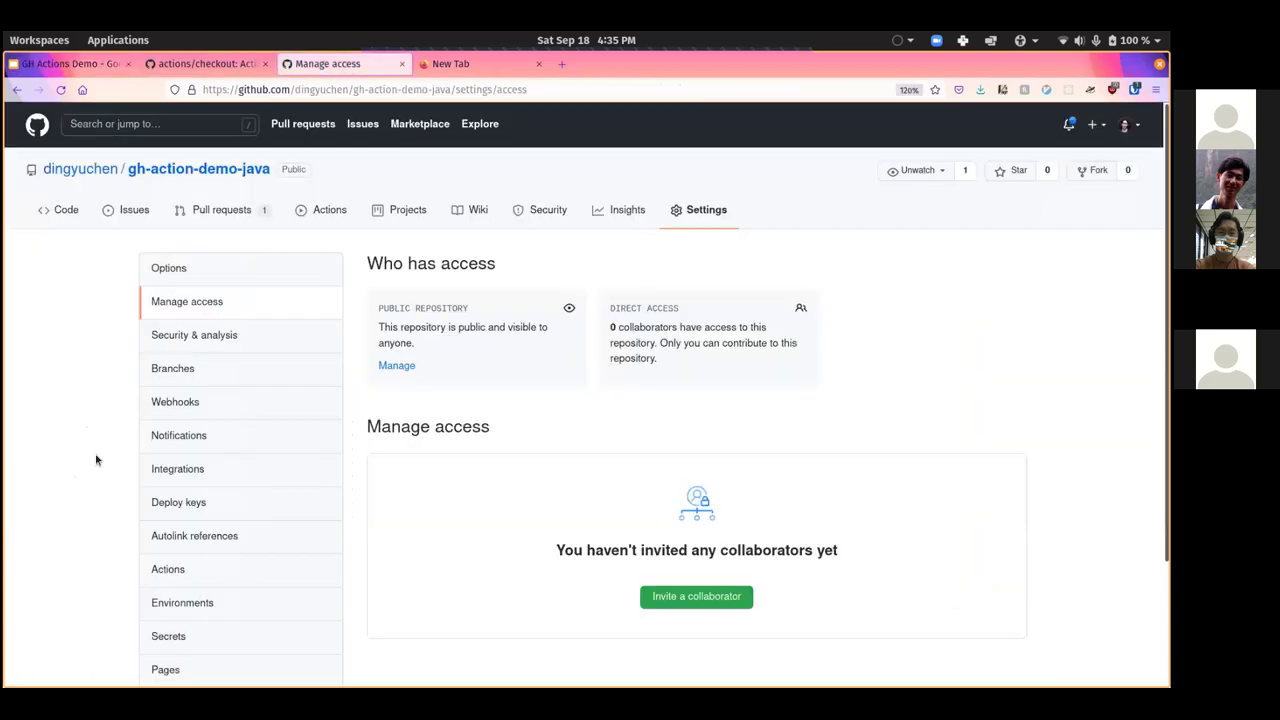
left_click(703, 212)
scroll(98, 463, "down", 1)
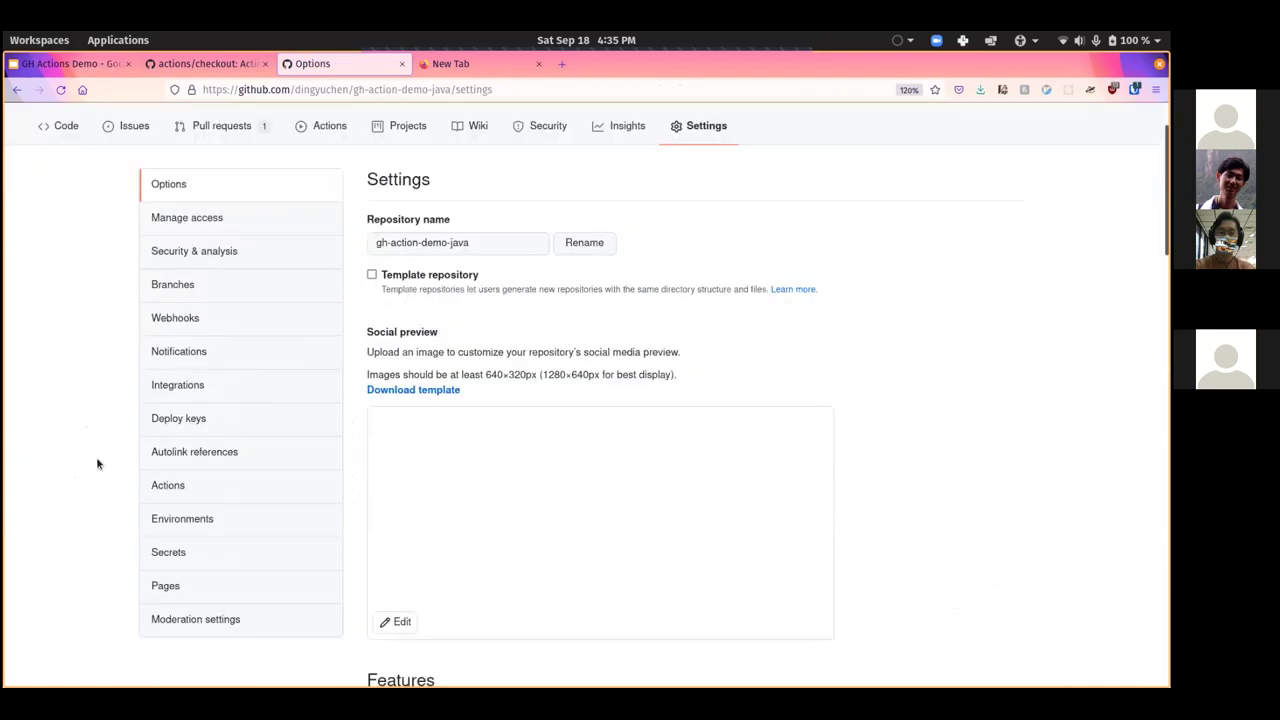
left_click(170, 556)
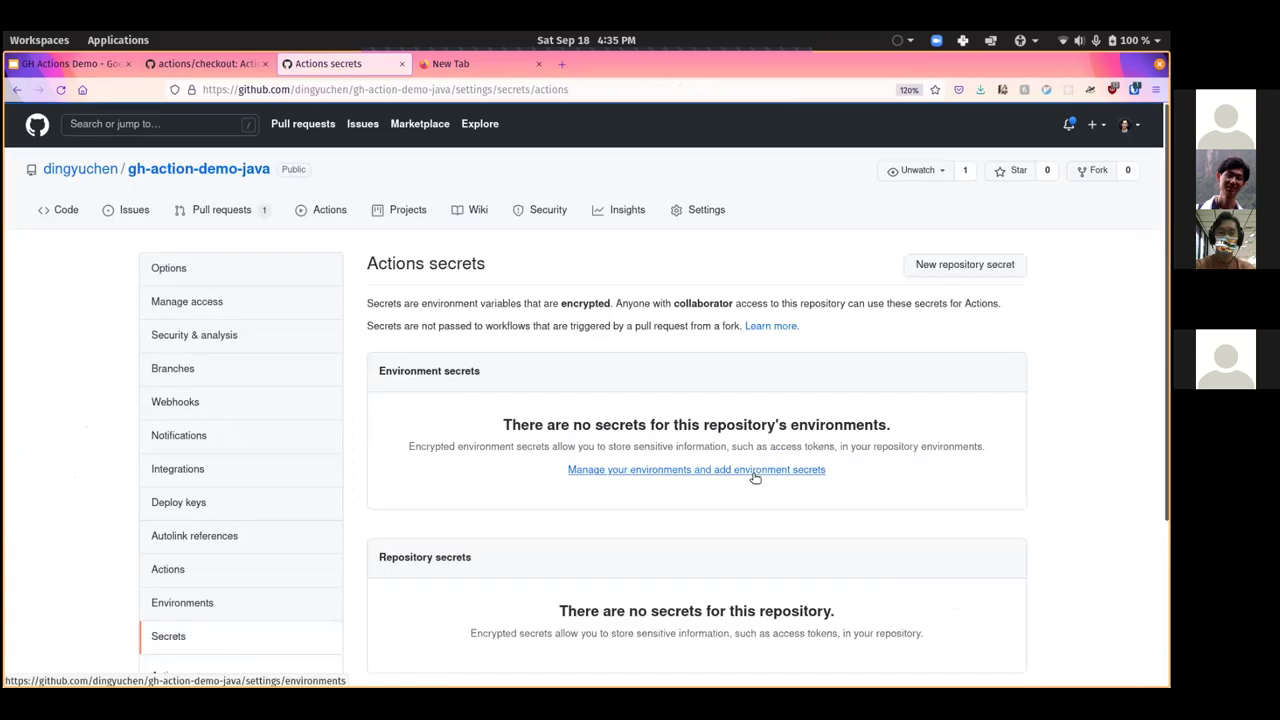
scroll(900, 405, "down", 3)
scroll(940, 235, "up", 3)
left_click(965, 265)
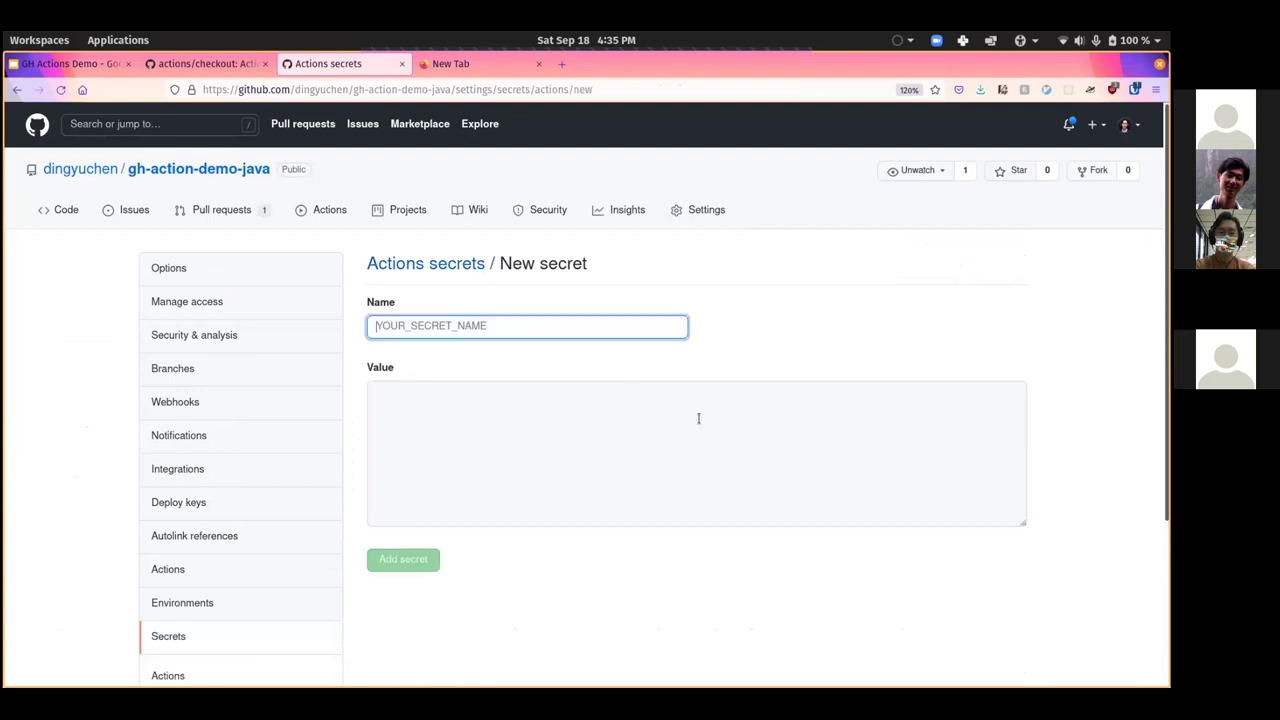
- Name the new repository secret key and enter the secret's value
type("key")
key("Tab")
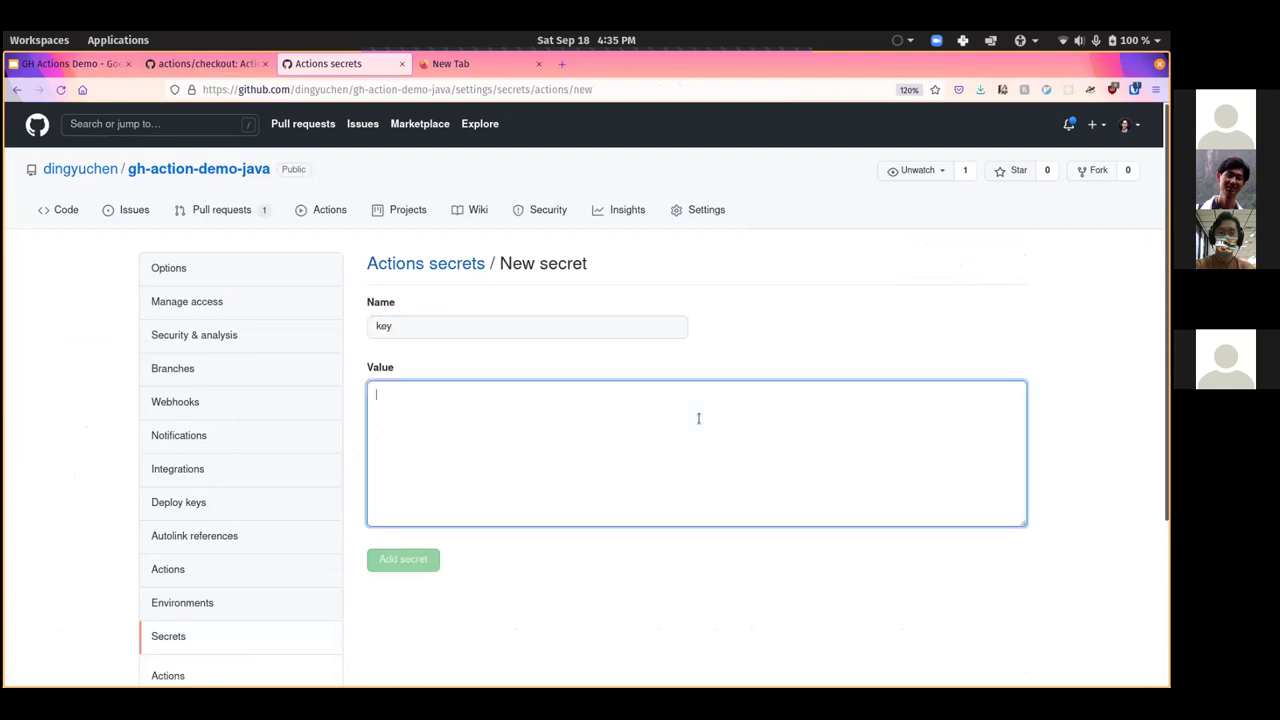
type("password")
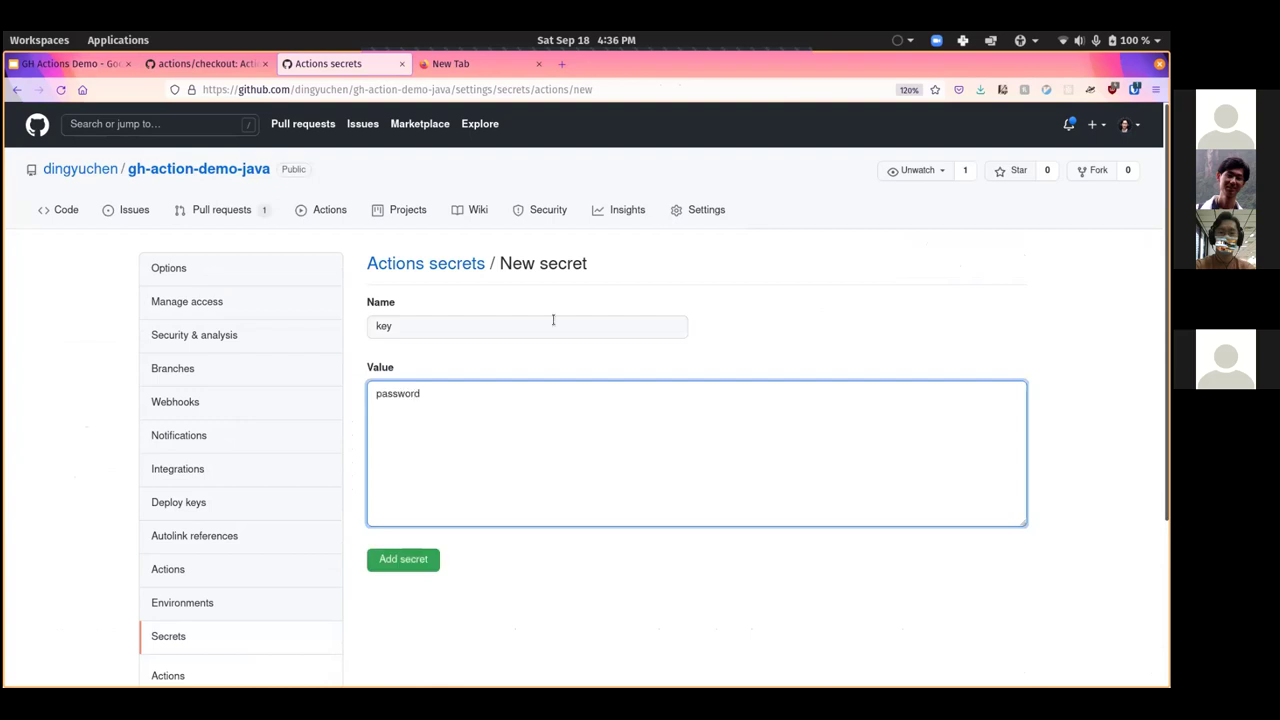
scroll(440, 438, "down", 4)
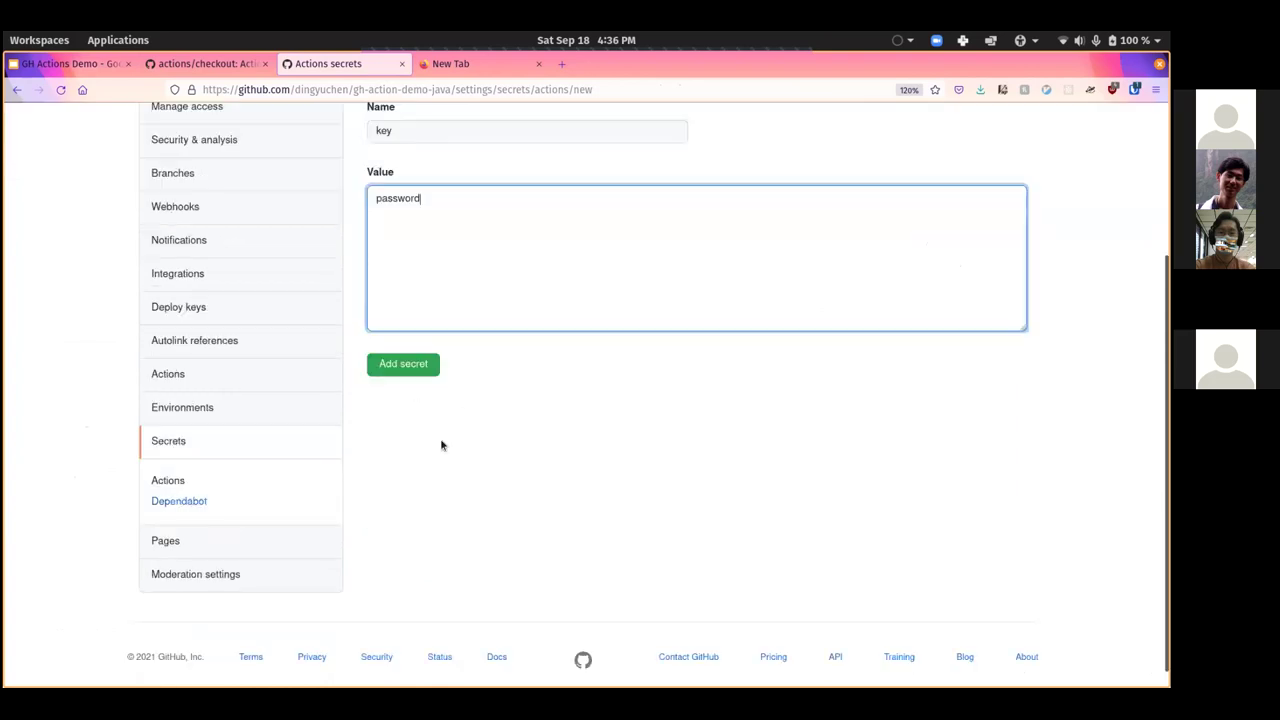
scroll(440, 438, "up", 4)
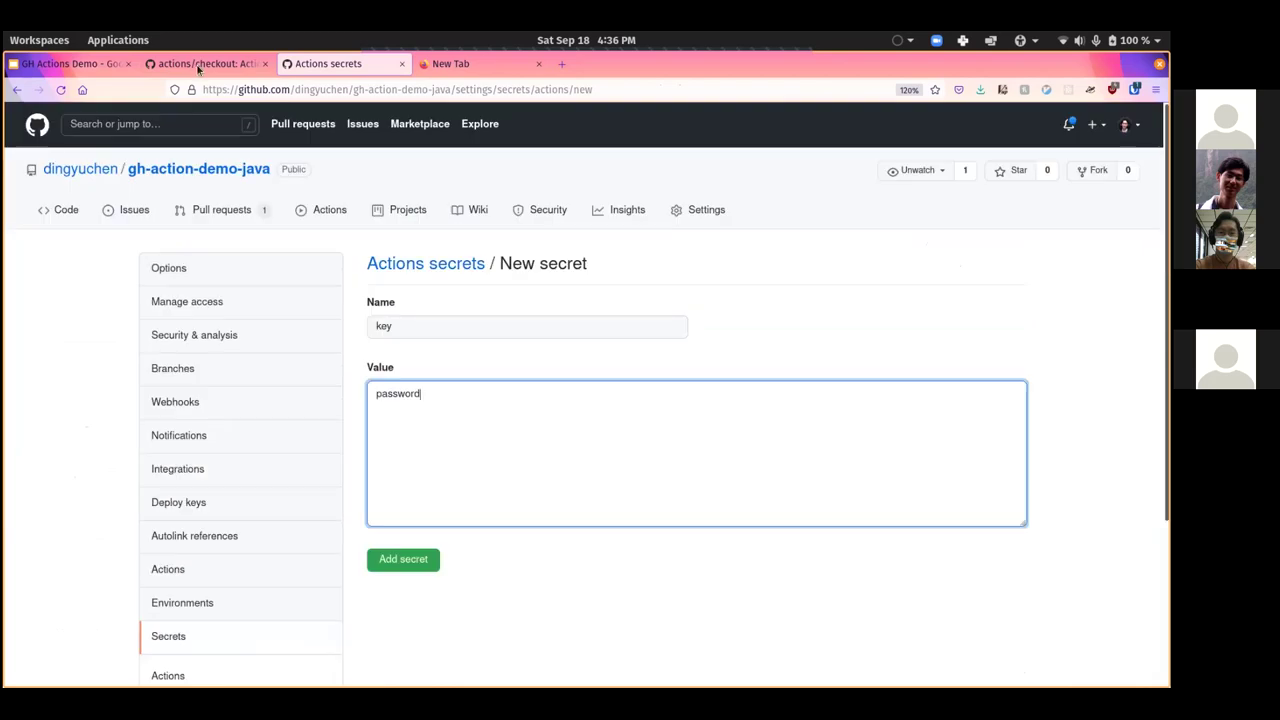
- Go back to the Essential Features slide and highlight env and the POSTGRES_HOST variable in the environment variables example
key("ctrl+Page_Up")
key("ctrl+Page_Up")
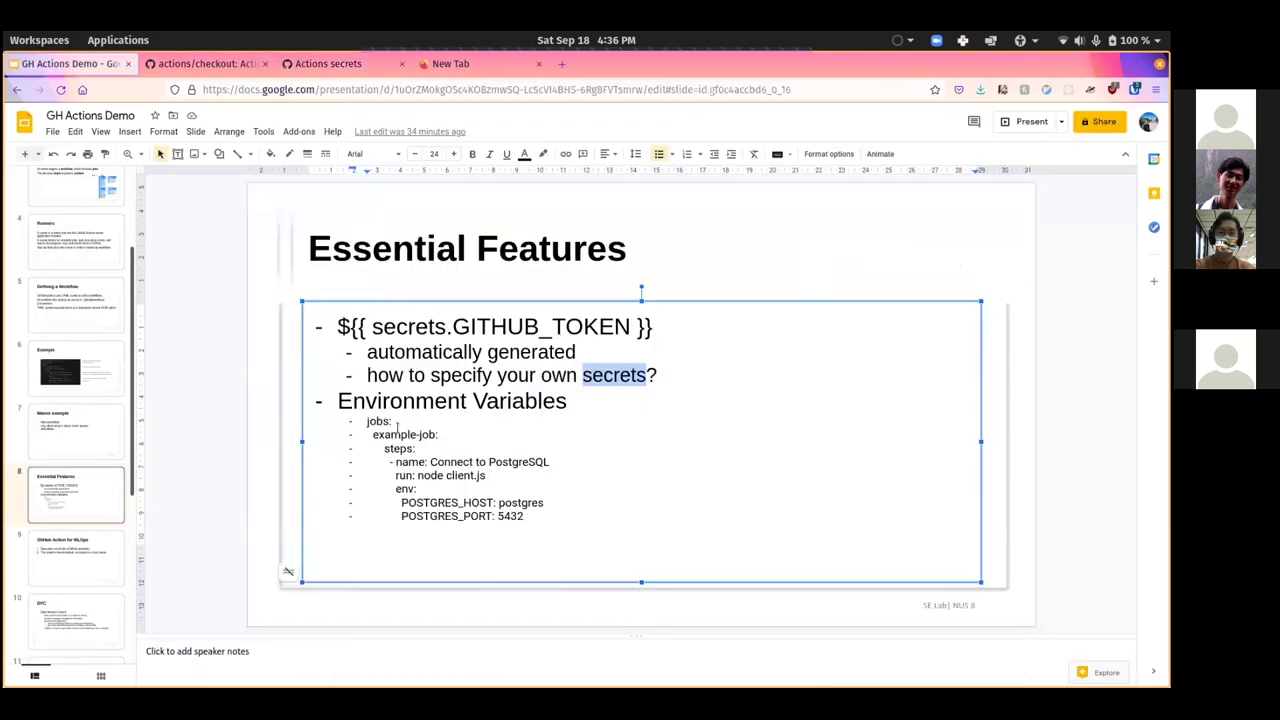
double_click(402, 489)
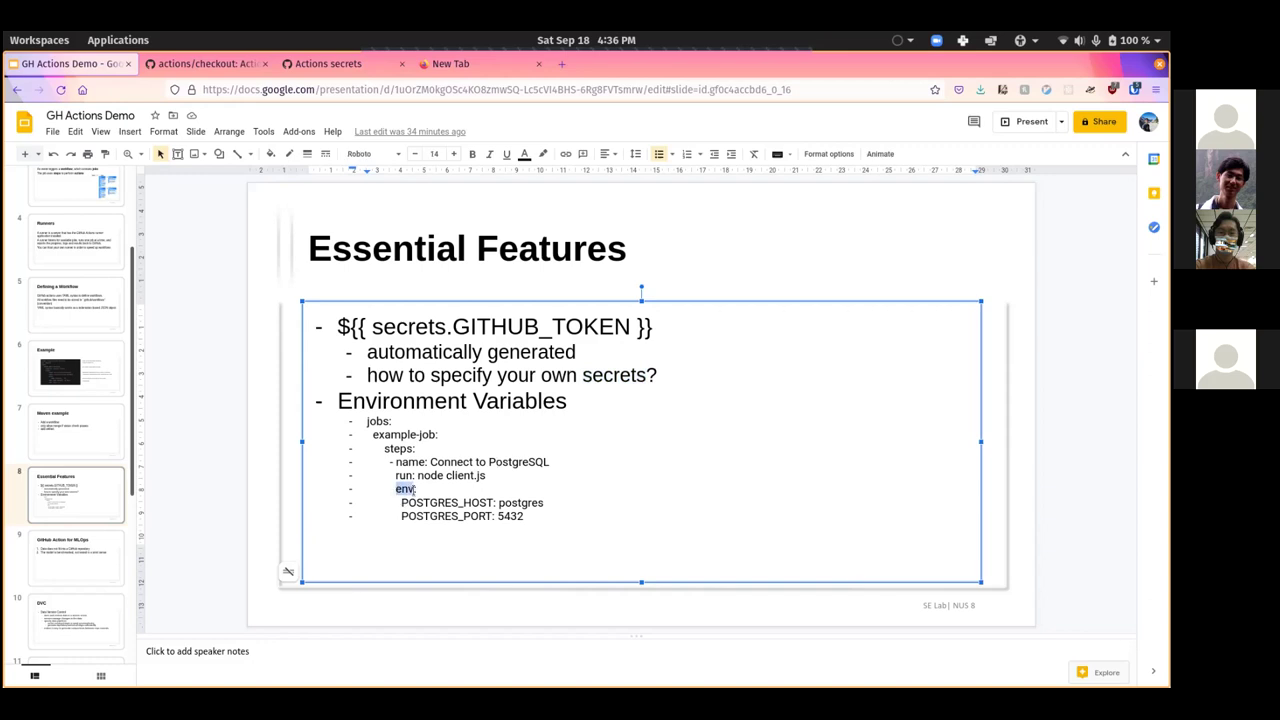
left_click_drag(401, 505, 541, 503)
double_click(444, 505)
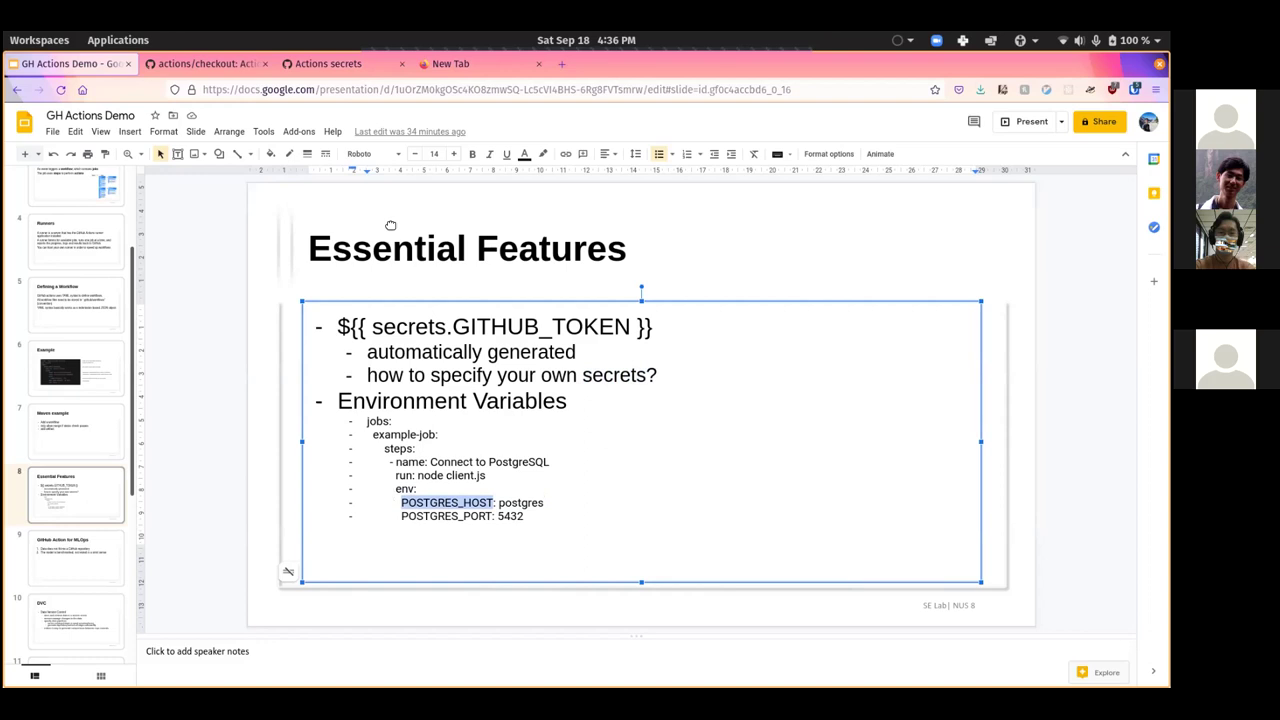
- Return to the new Actions secret form on GitHub and highlight the secret's name
left_click(454, 66)
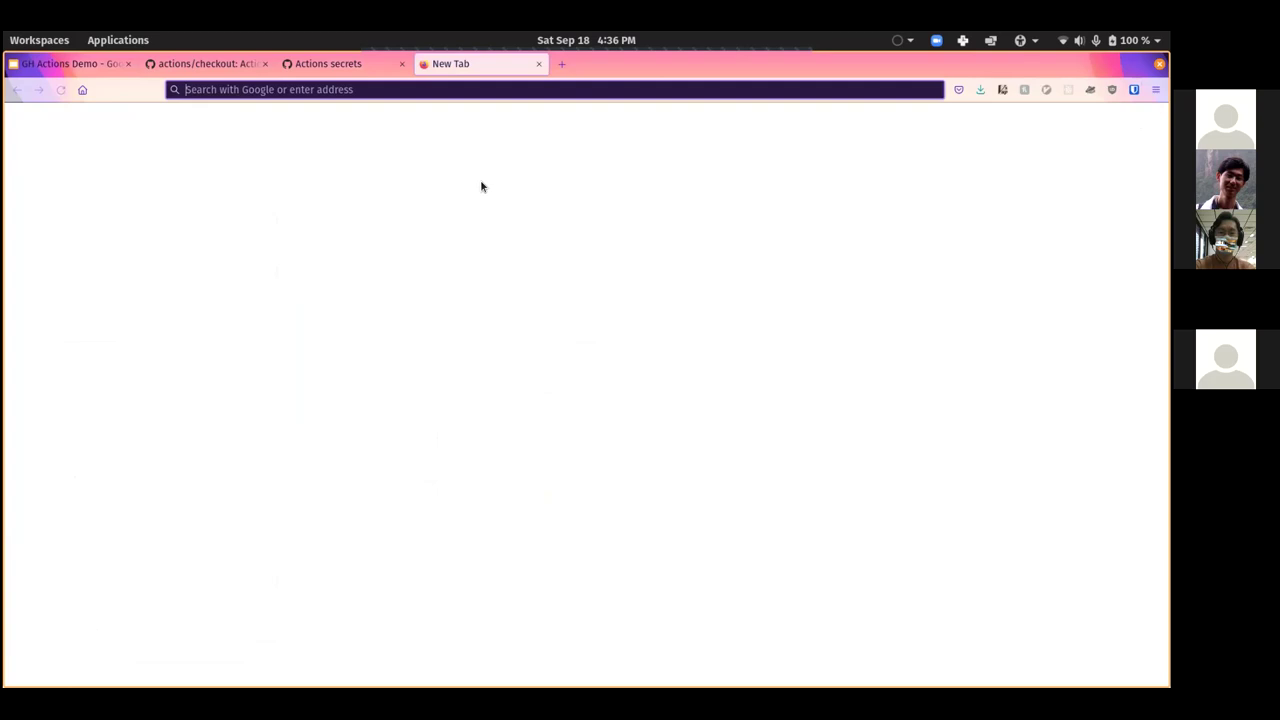
left_click(200, 64)
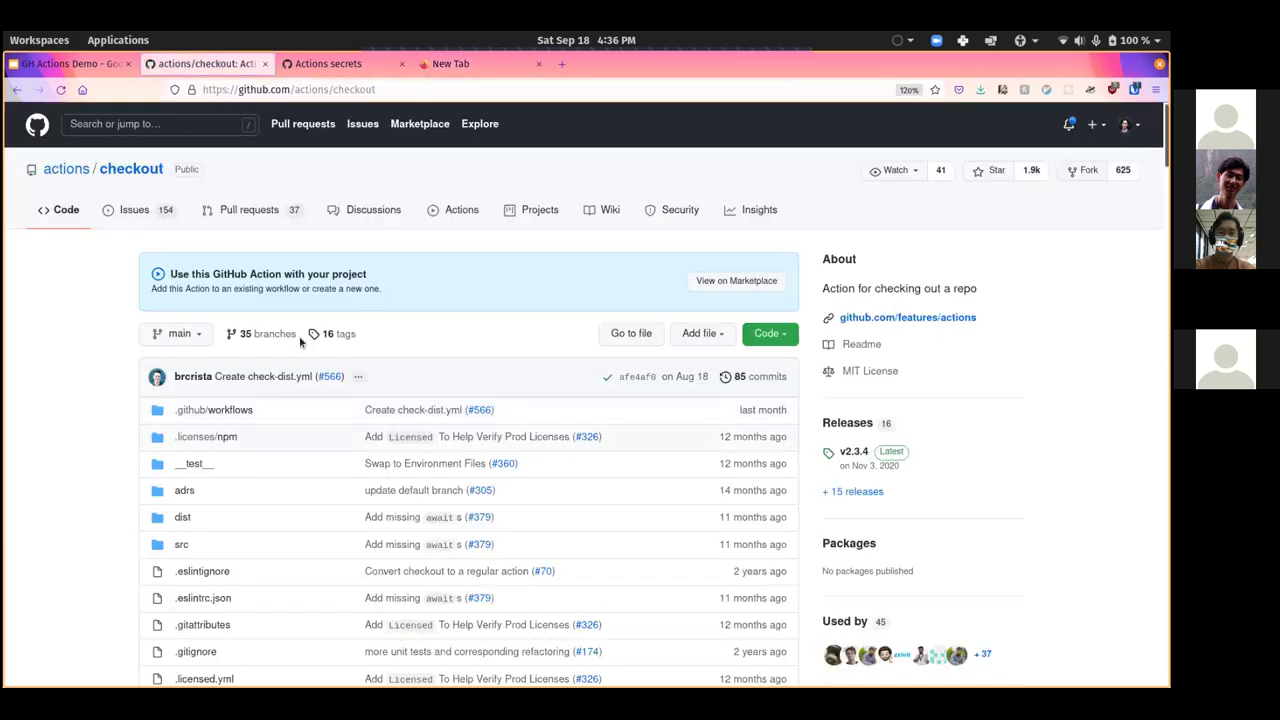
left_click(328, 63)
double_click(427, 330)
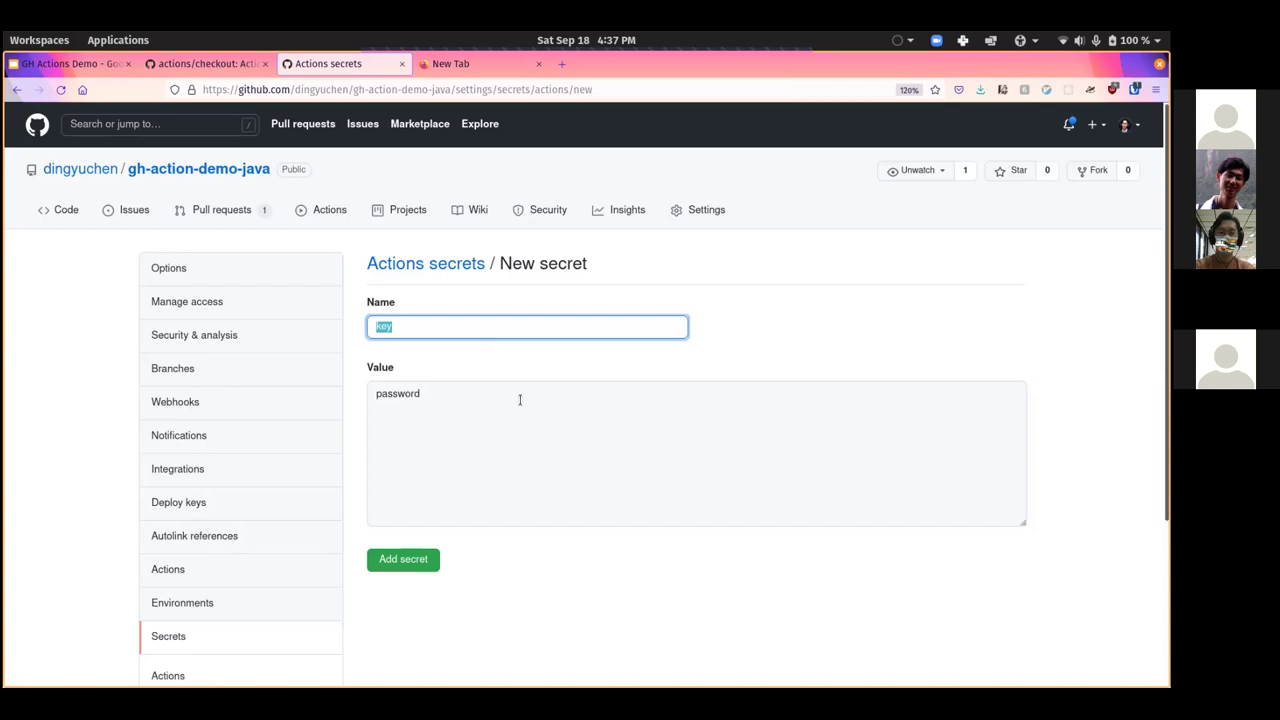
- Go back to the presentation, open the GitHub Action for MLOps slide, and look over the remaining slide thumbnails
left_click(75, 66)
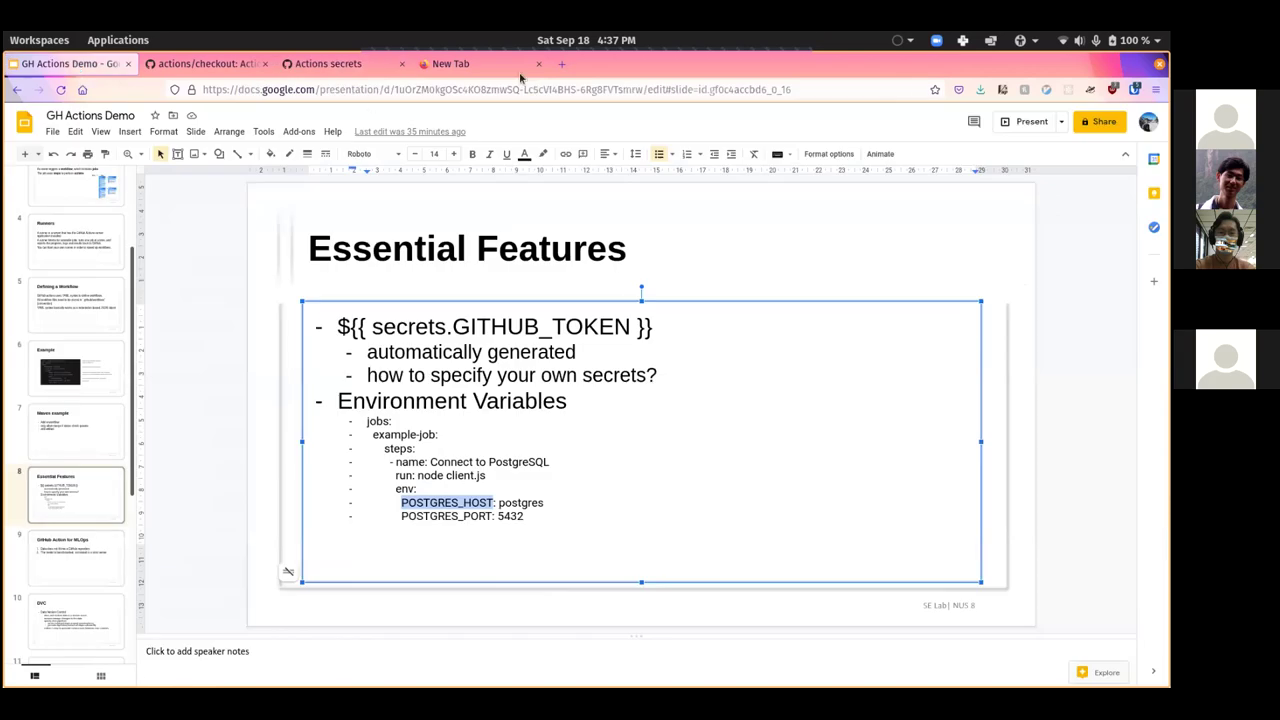
scroll(100, 460, "down", 1)
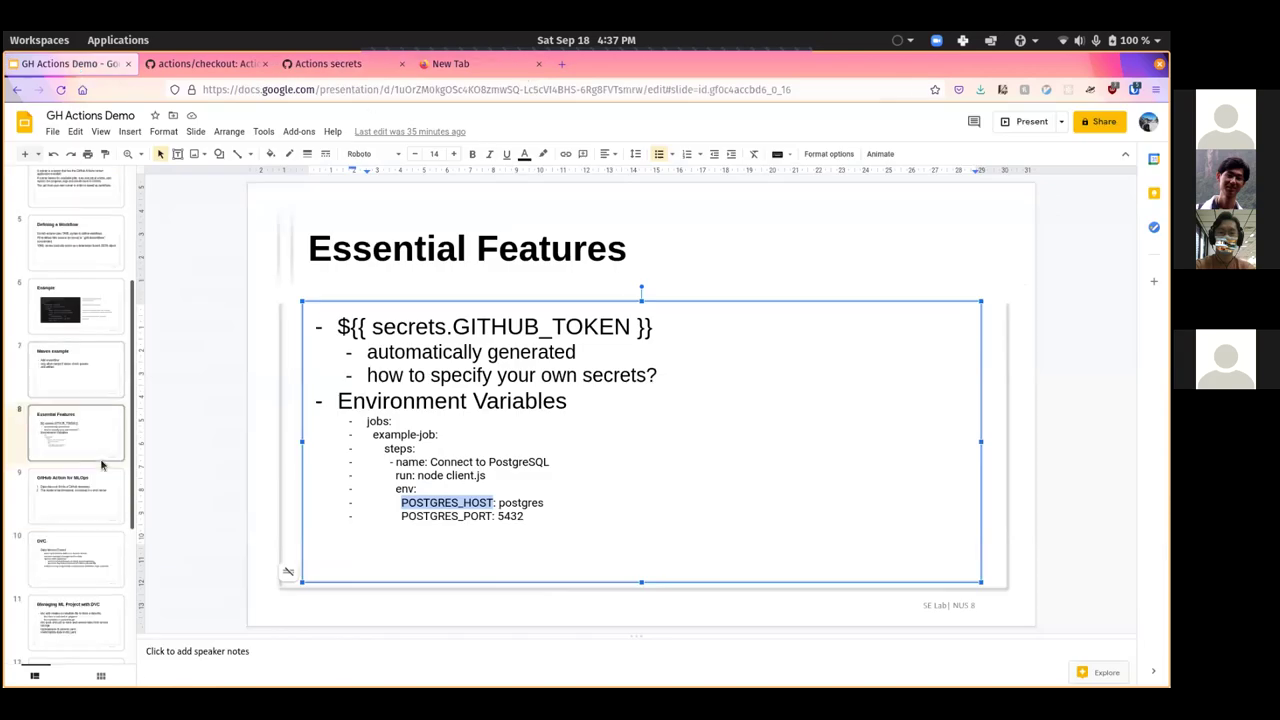
left_click(74, 486)
scroll(70, 485, "down", 3)
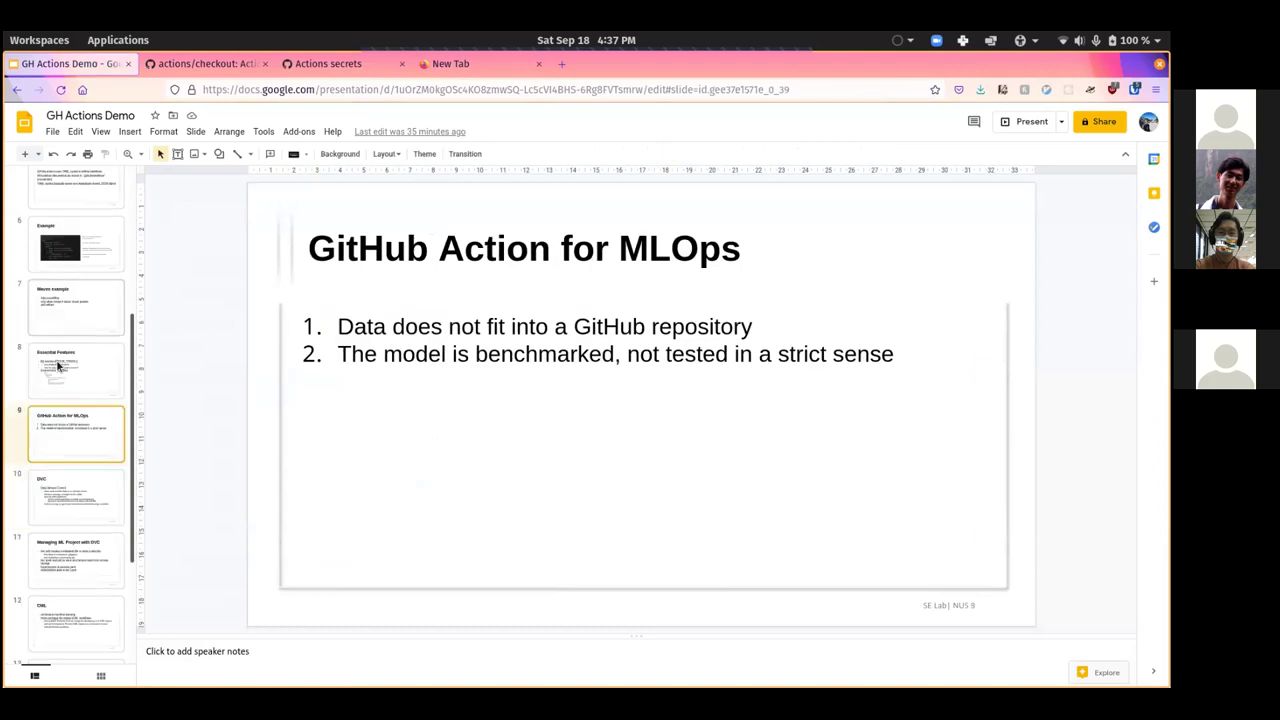
scroll(57, 366, "down", 1)
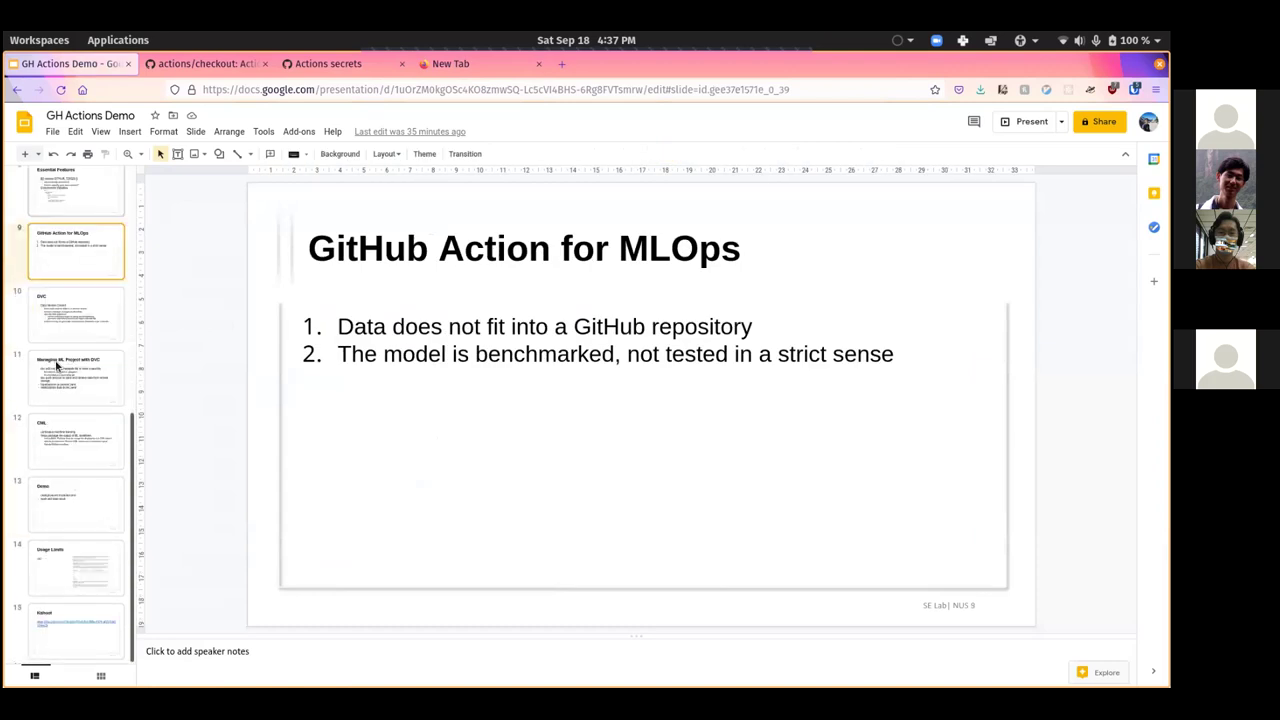